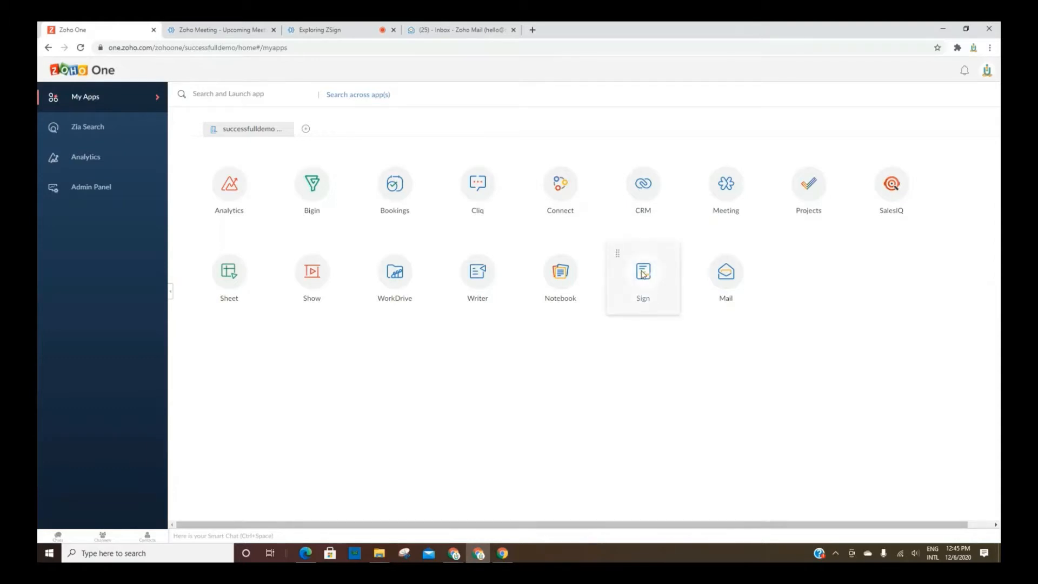
Start a send-for-signatures request in Zoho Sign and import Basic-Non-Disclosure-Agreement.pdf from Zoho WorkDrive
click(617, 252)
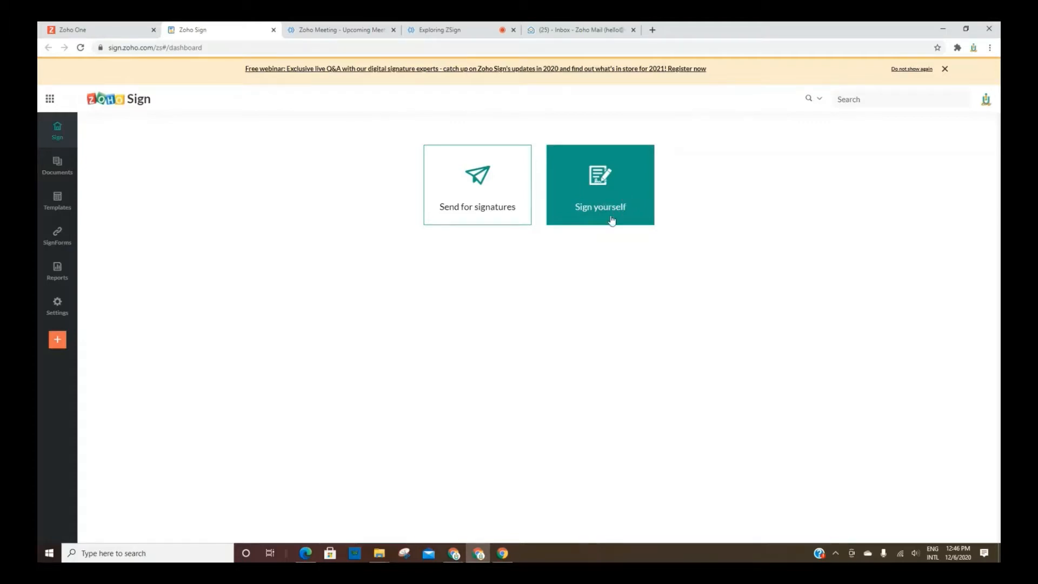
click(480, 200)
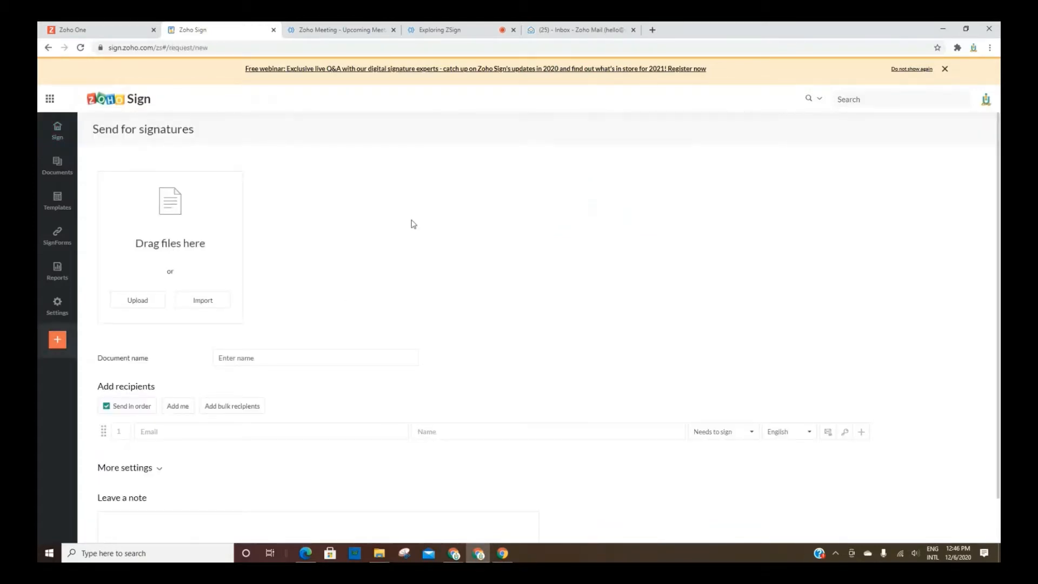
click(192, 305)
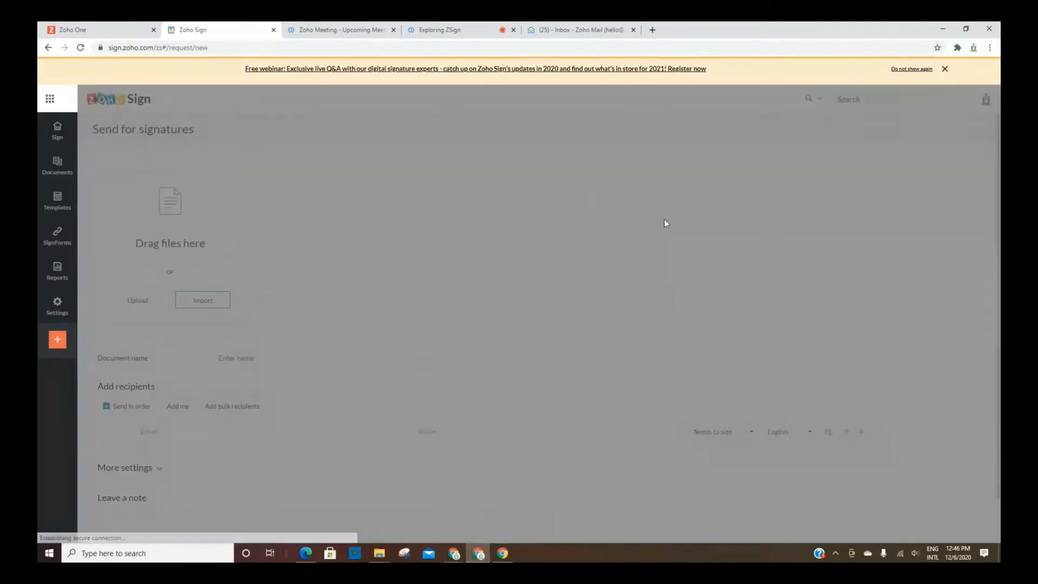
click(357, 224)
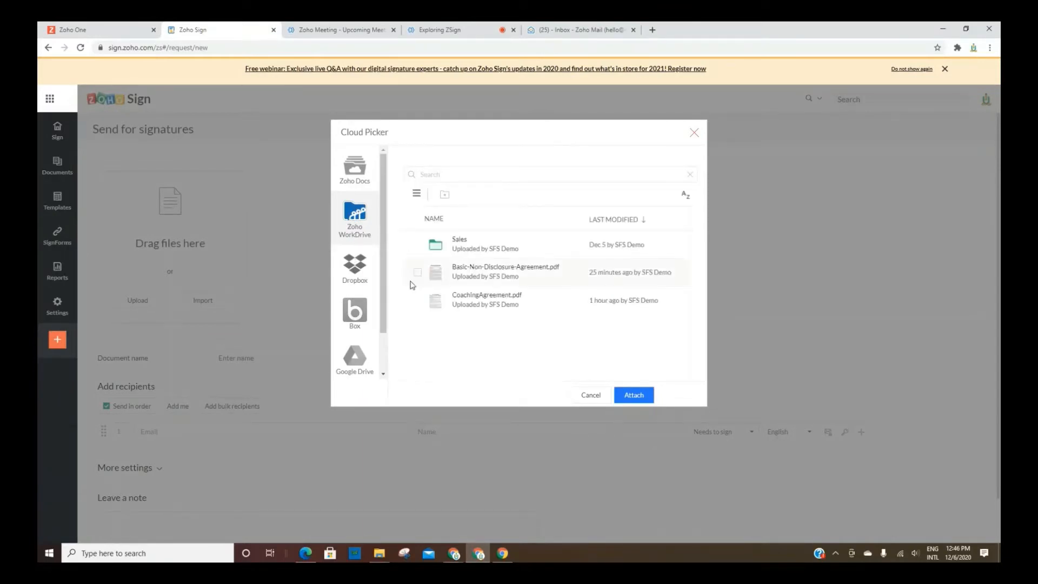
click(417, 300)
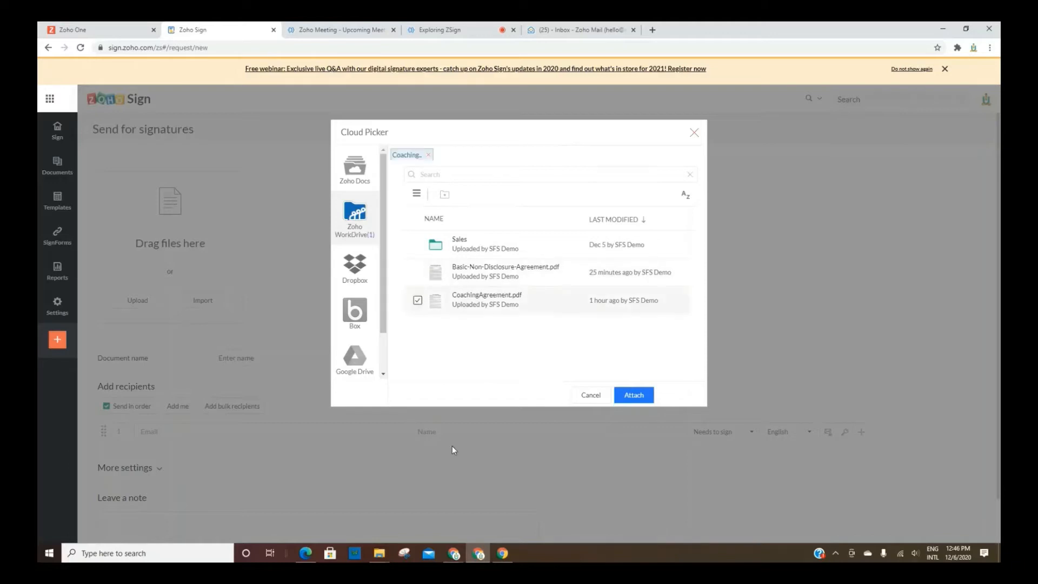
click(418, 272)
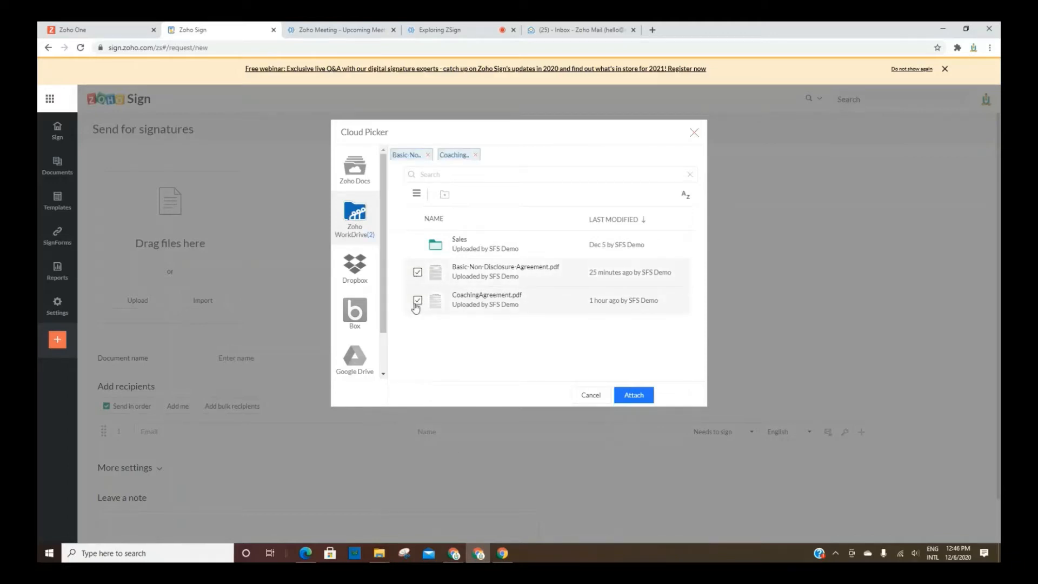
click(417, 300)
click(634, 395)
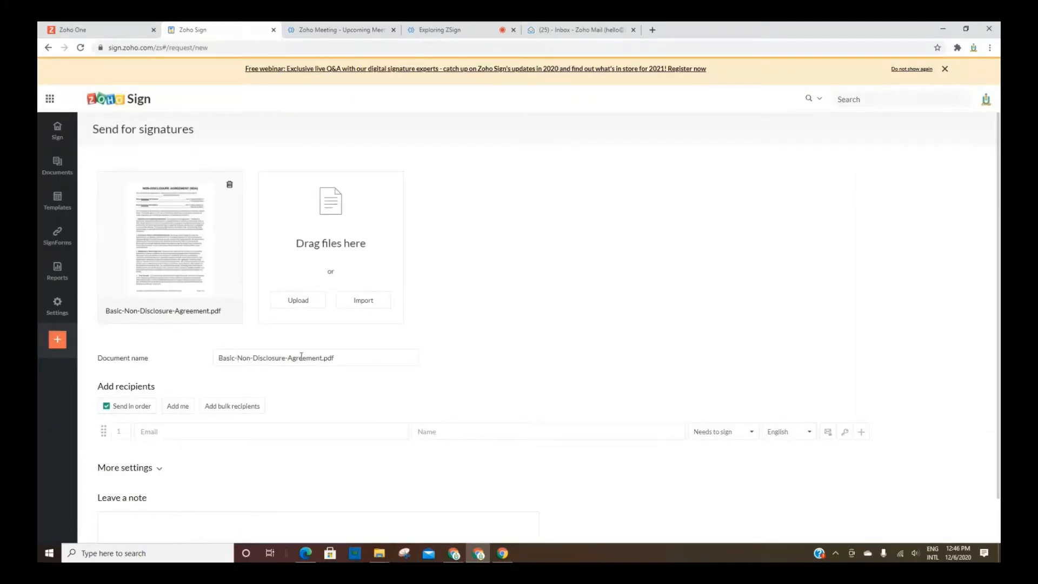
Add your own account as the first signer and the suggested contact as the second, dismissing the browser's offer to save a password
click(352, 358)
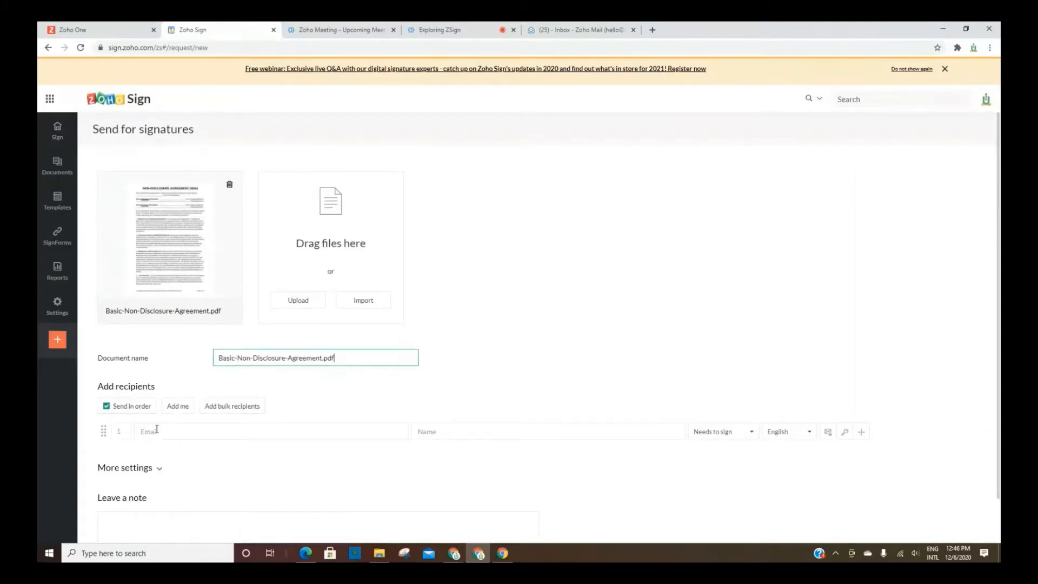
click(178, 406)
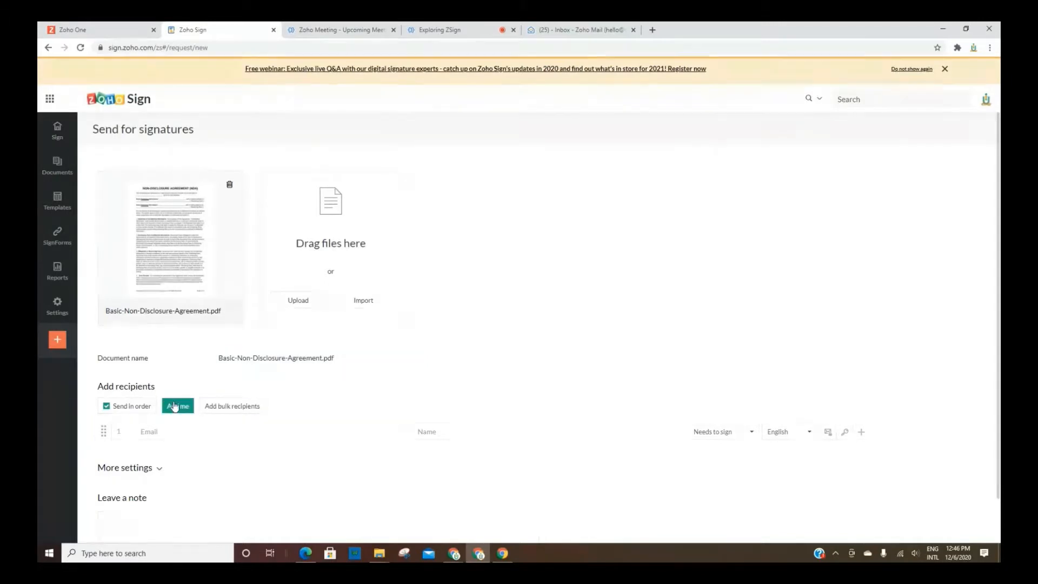
click(858, 432)
text(john)
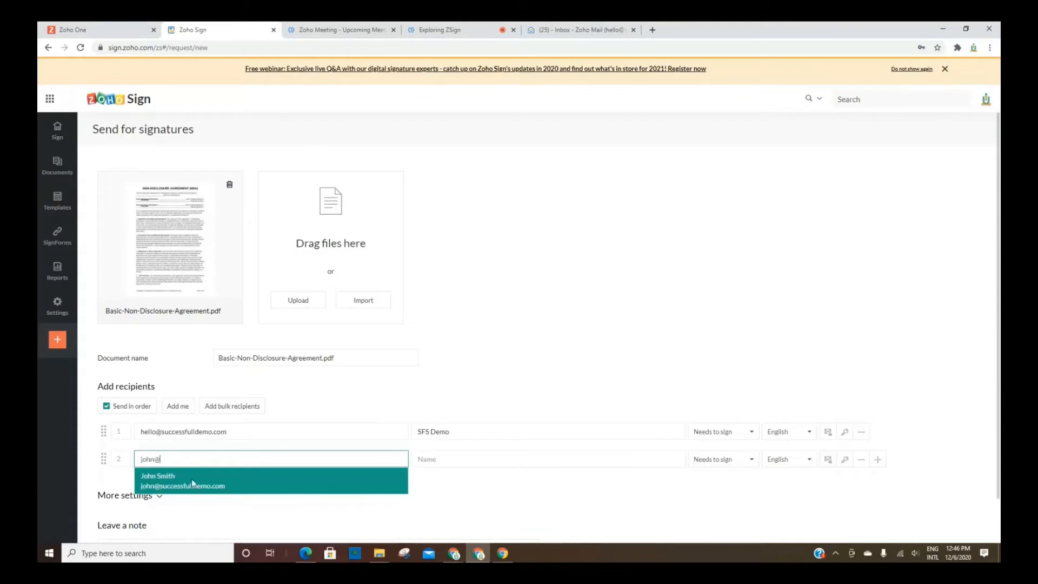
text(@)
click(192, 483)
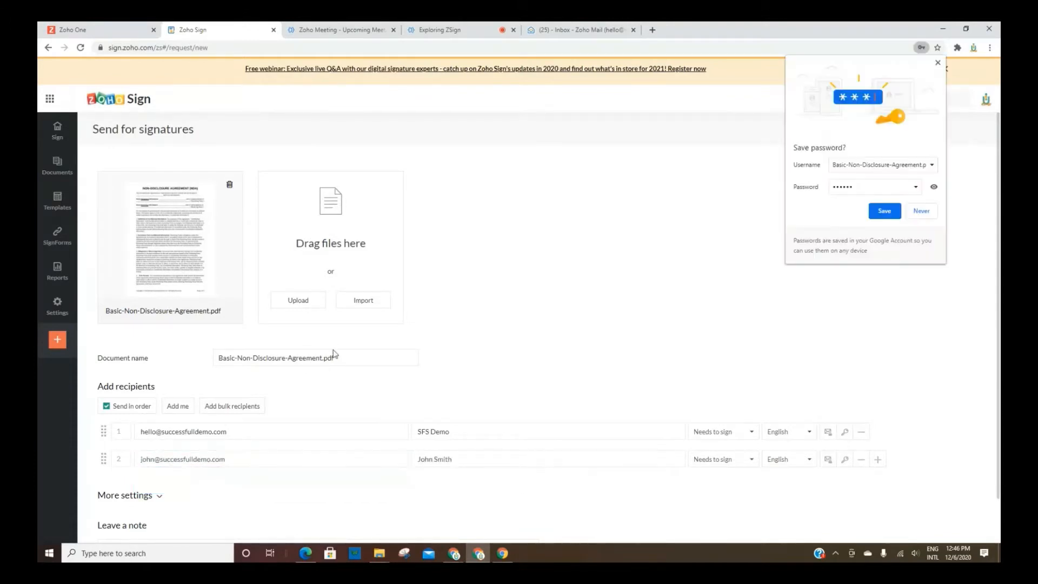
scroll(333, 354, down, 1)
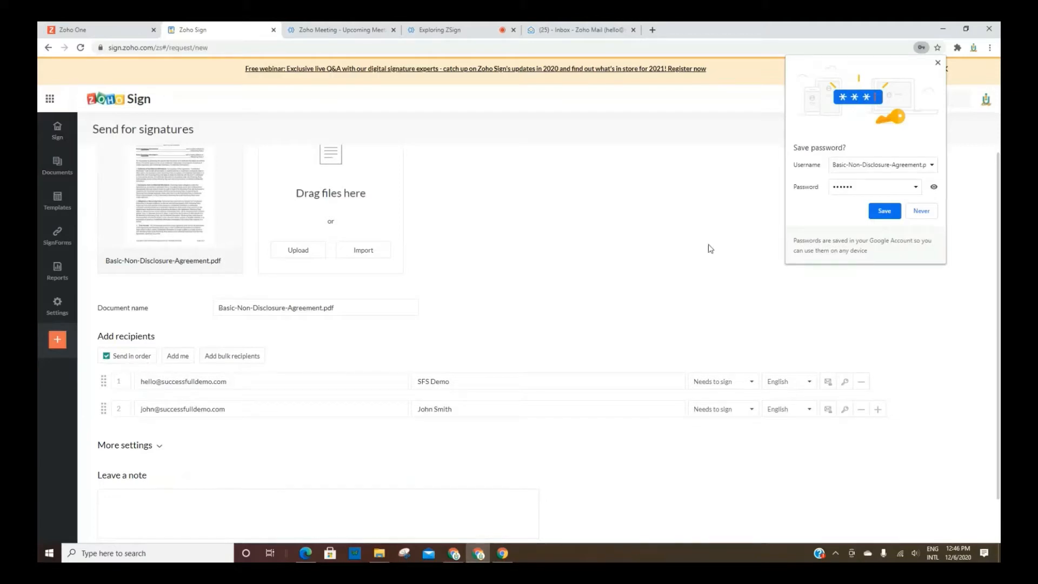
click(938, 63)
Leave the note "Thank You" for the recipients and continue to placing the document fields
click(163, 496)
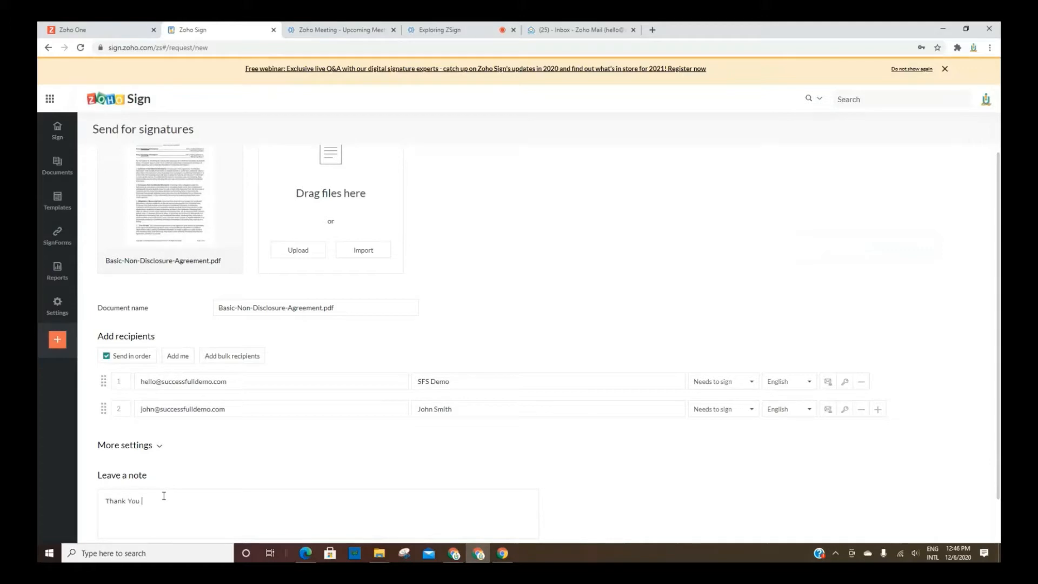
scroll(215, 486, down, 1)
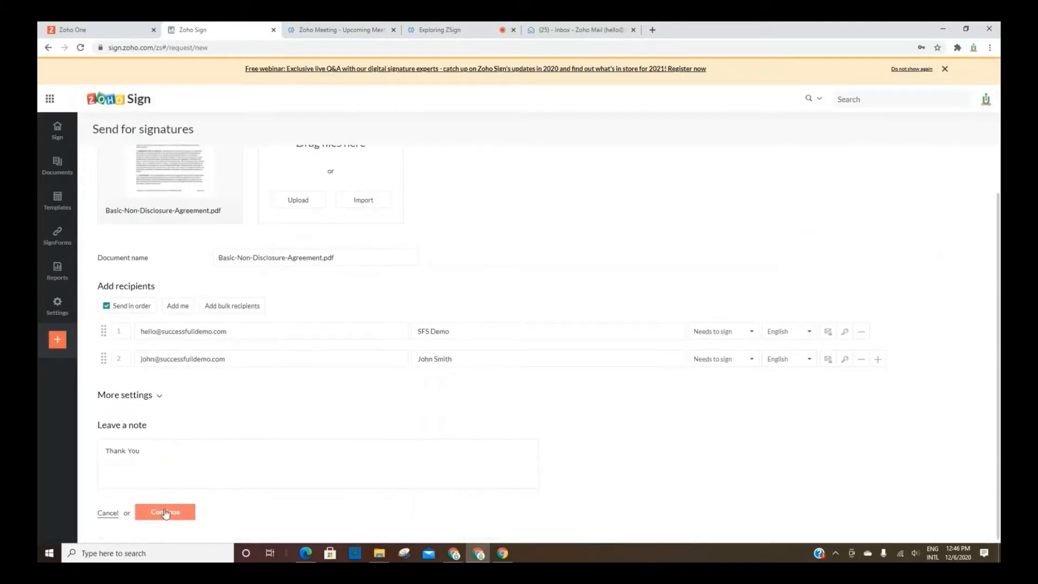
click(165, 512)
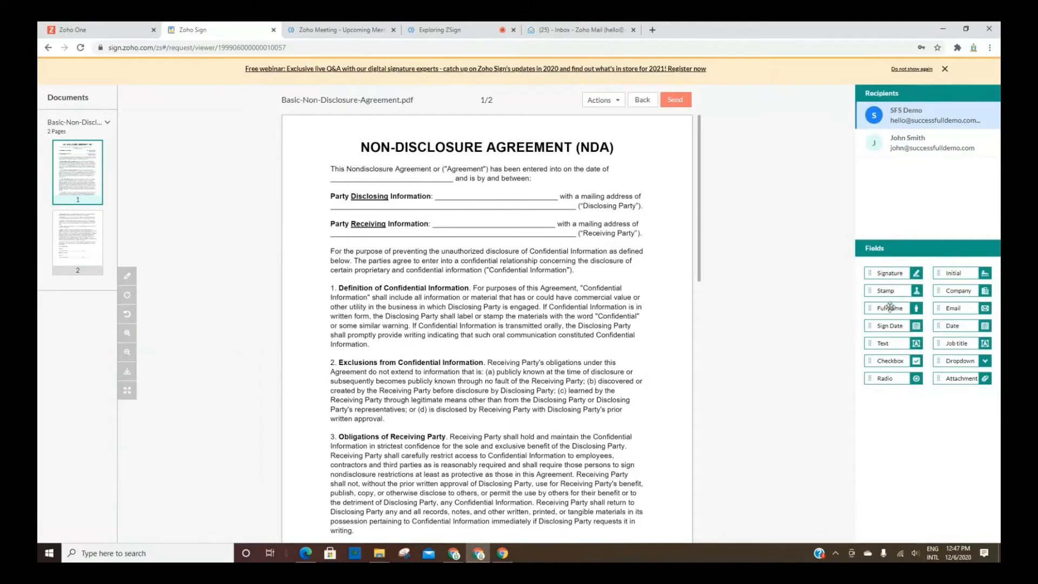
For the first recipient, place Full name and Date fields on page 1 and Signature, Full name and Sign Date fields under Disclosing Party
drag(890, 308, 479, 188)
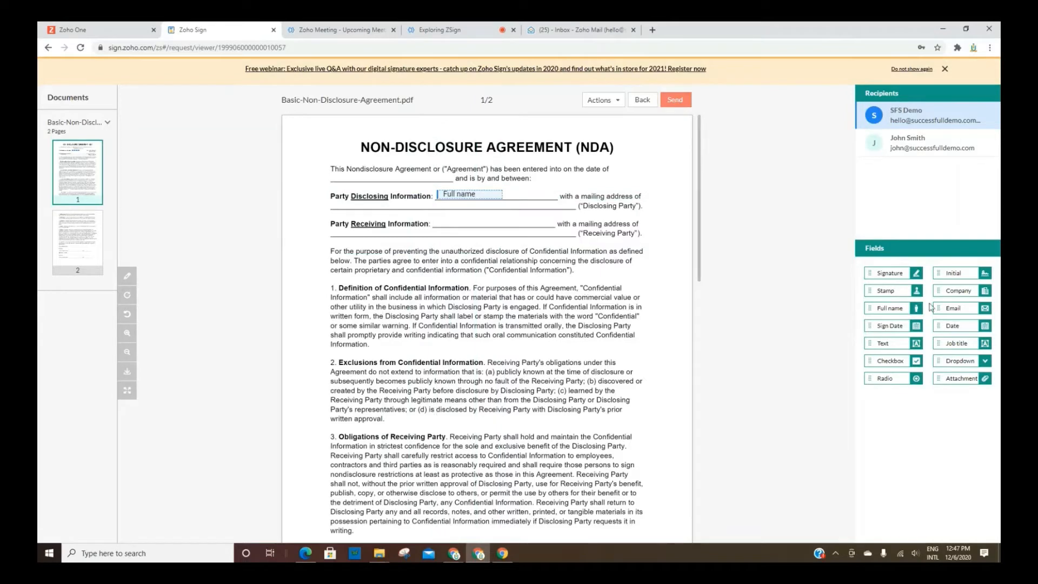
drag(956, 323, 351, 174)
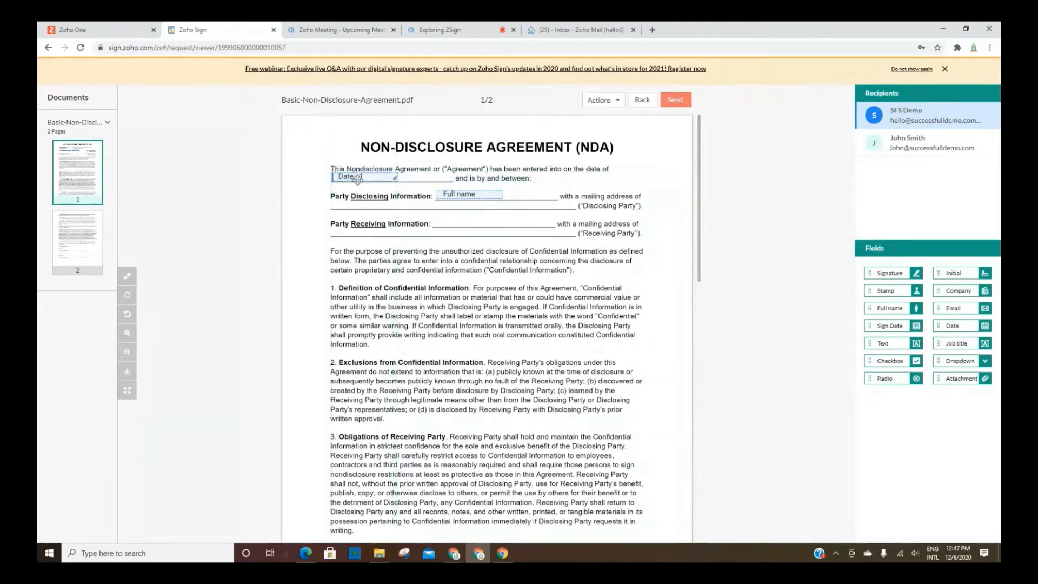
scroll(824, 364, down, 15)
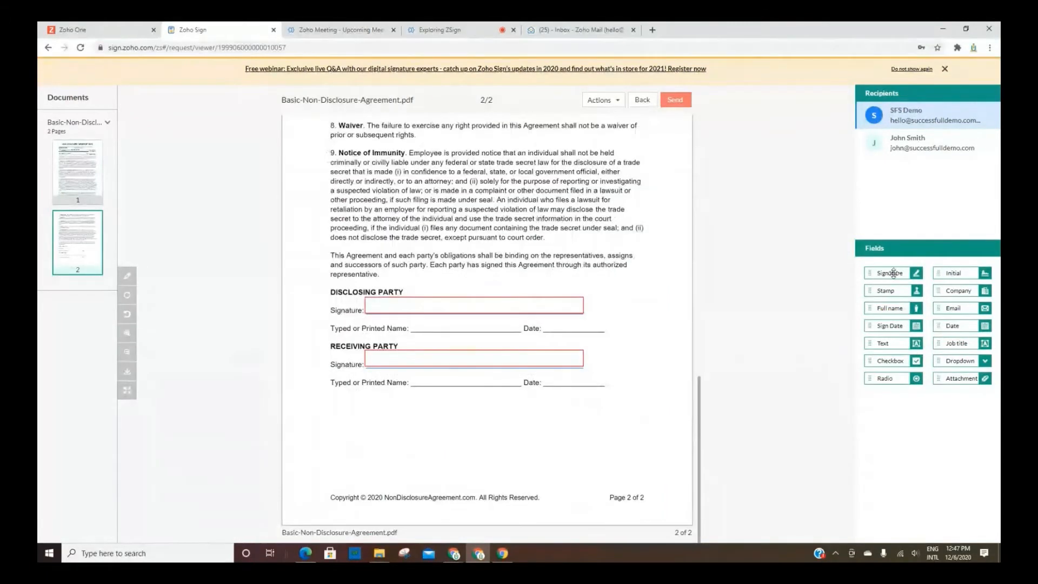
mouse_move(889, 273)
mouse_down()
mouse_move(834, 287)
mouse_move(456, 297)
mouse_move(386, 309)
mouse_up()
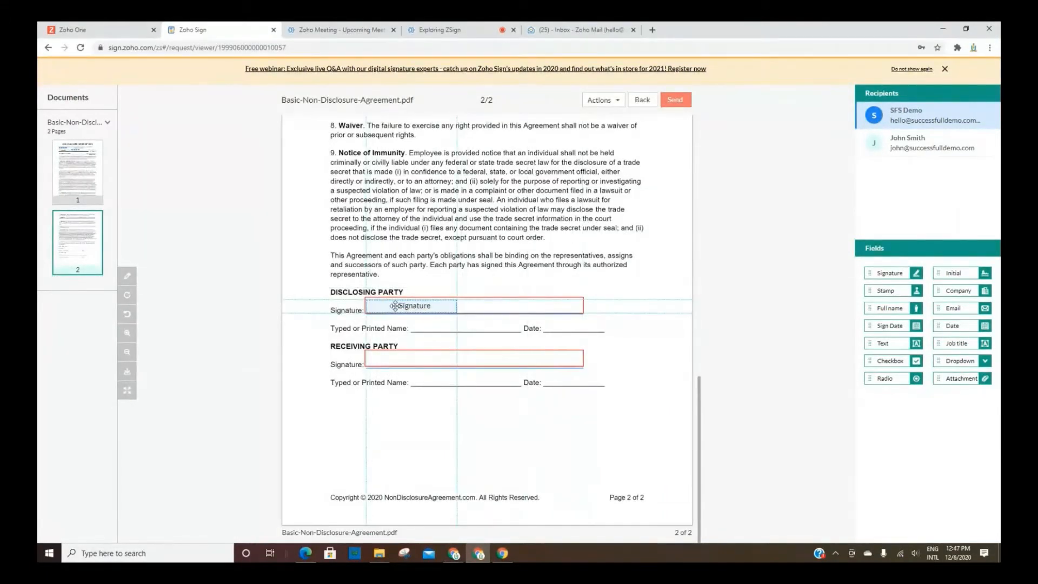
drag(891, 308, 438, 328)
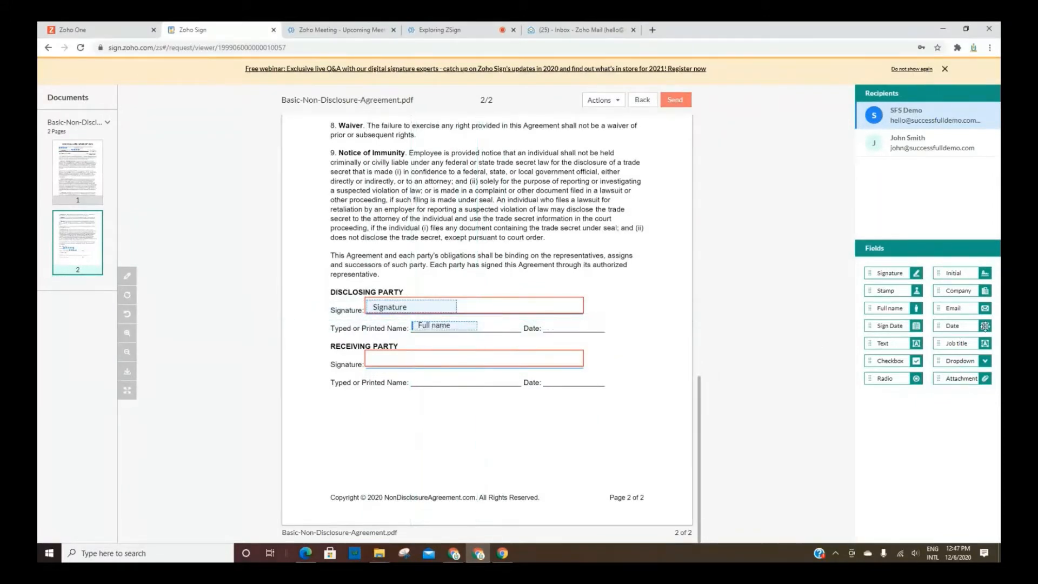
drag(891, 326, 568, 326)
For the second recipient, place Signature, Full name and Sign Date fields under Receiving Party and a Full name field on page 1's Party Receiving line
click(941, 143)
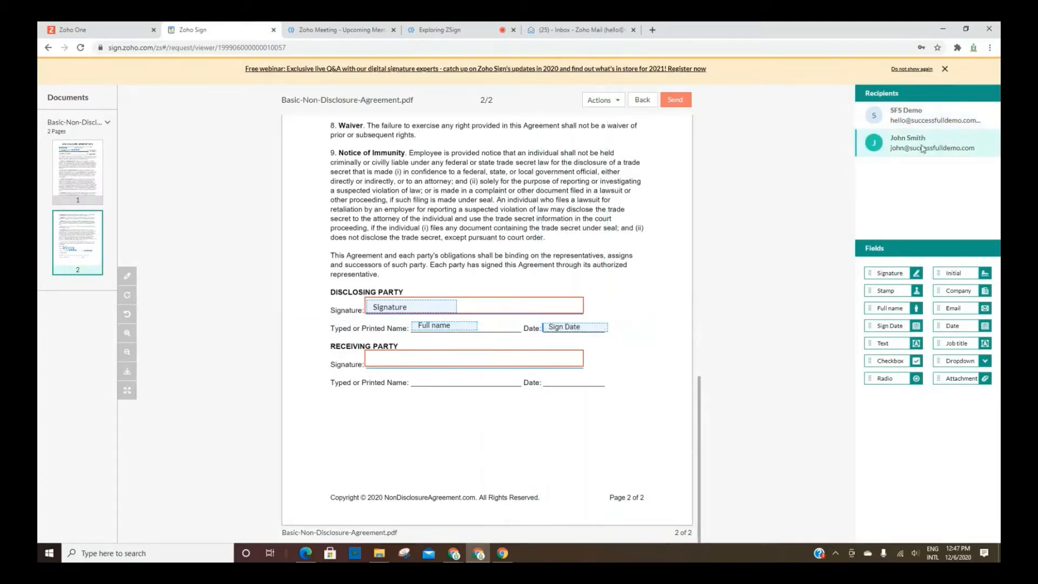
mouse_move(891, 270)
mouse_down()
mouse_move(487, 366)
mouse_move(394, 359)
mouse_up()
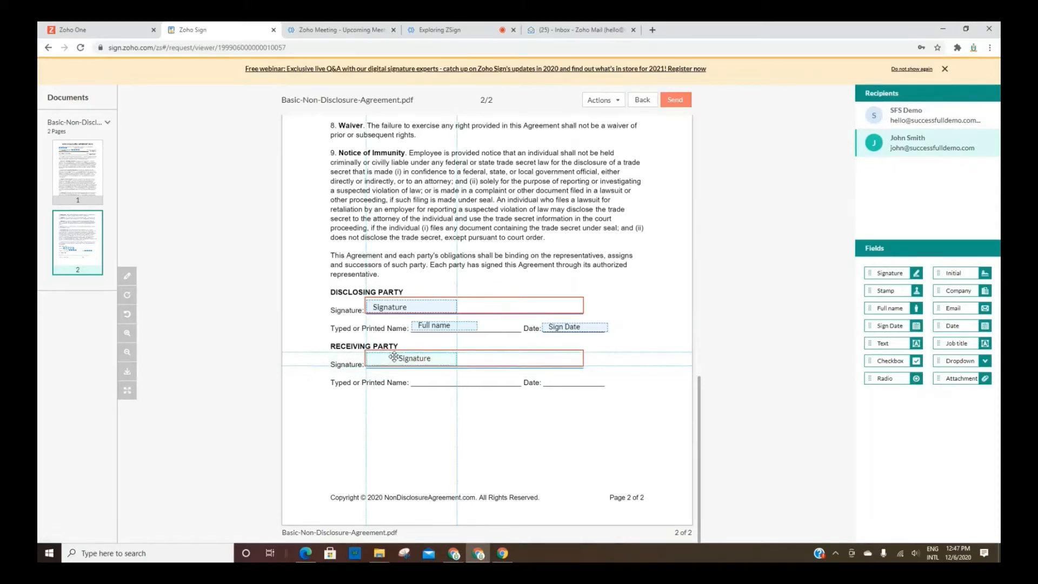
drag(892, 308, 442, 384)
drag(900, 326, 577, 382)
scroll(427, 299, up, 15)
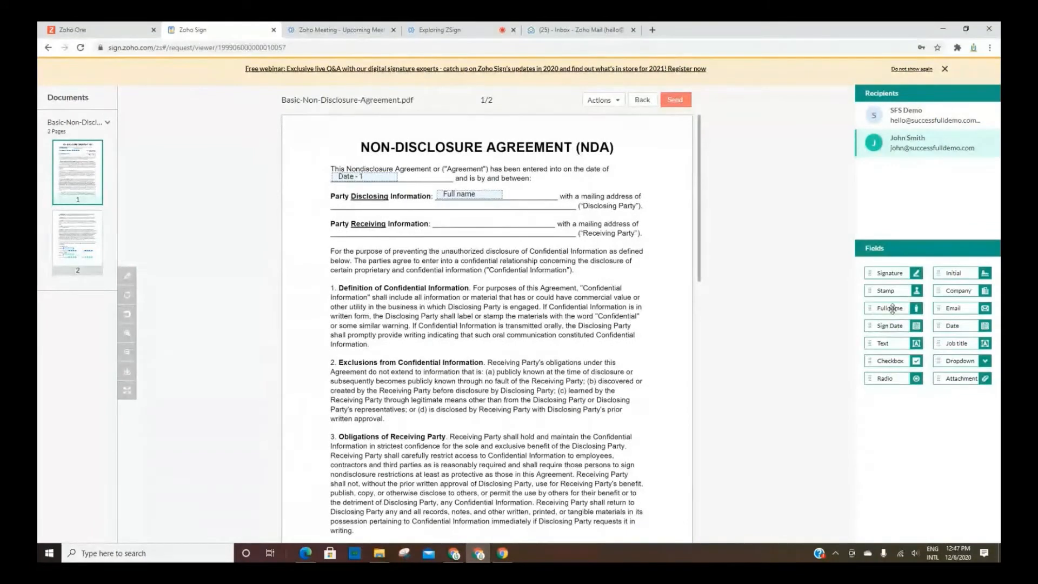
drag(890, 309, 469, 232)
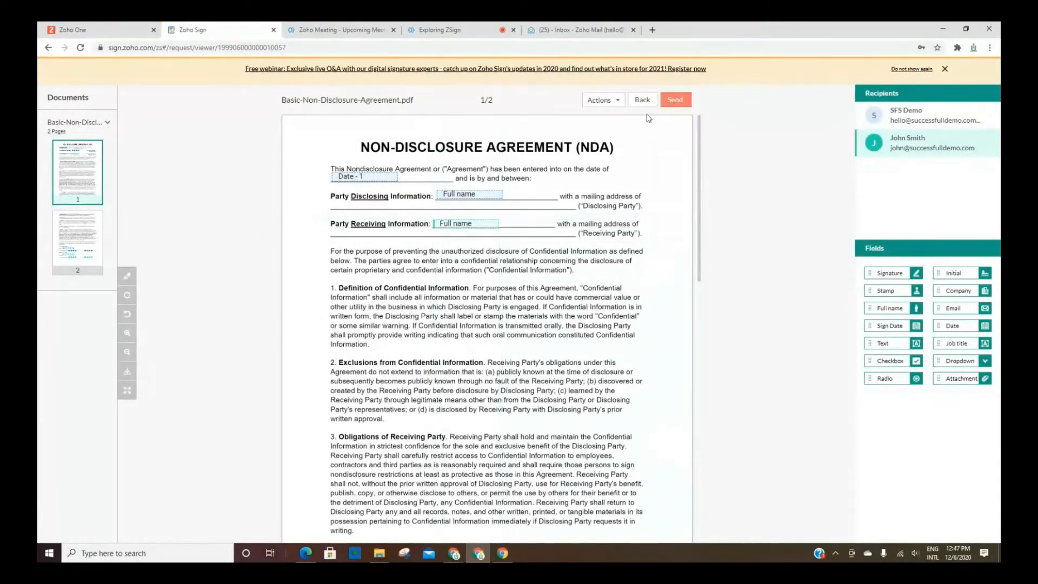
Send the agreement with the option to sign right after sending, and consent to the Electronic Record and Signature Disclosure
click(676, 100)
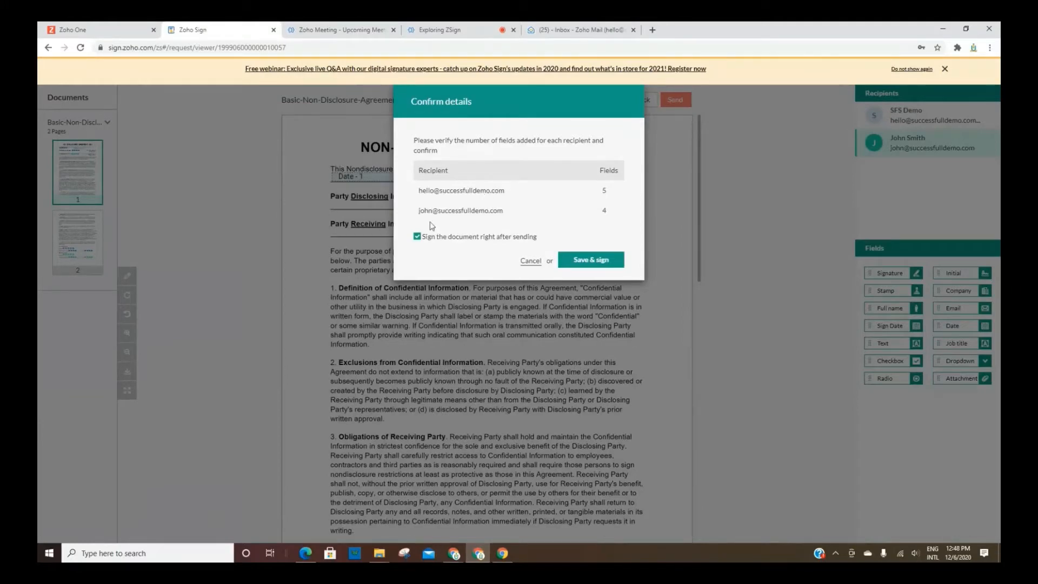
click(586, 263)
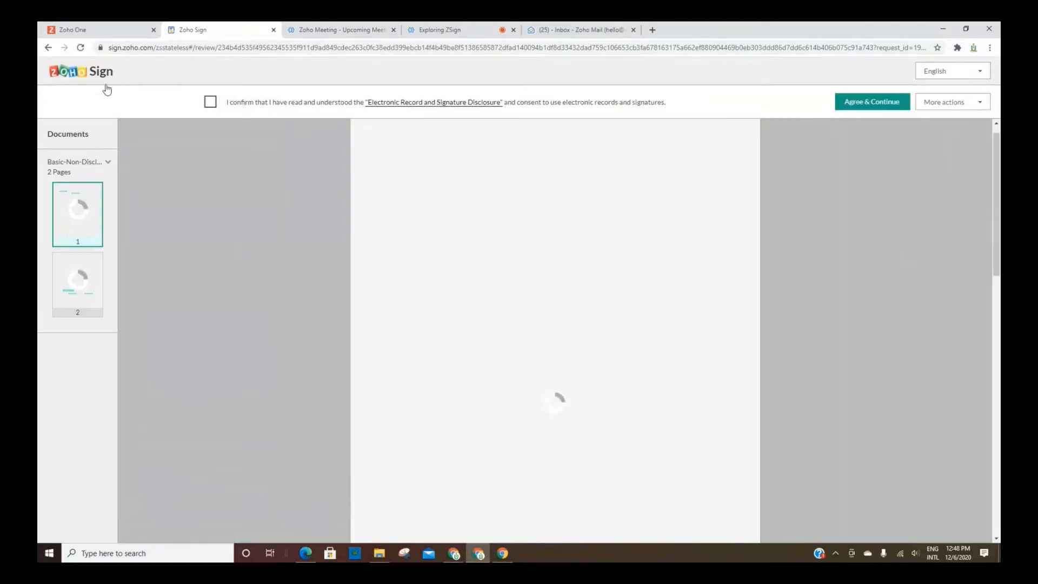
click(210, 102)
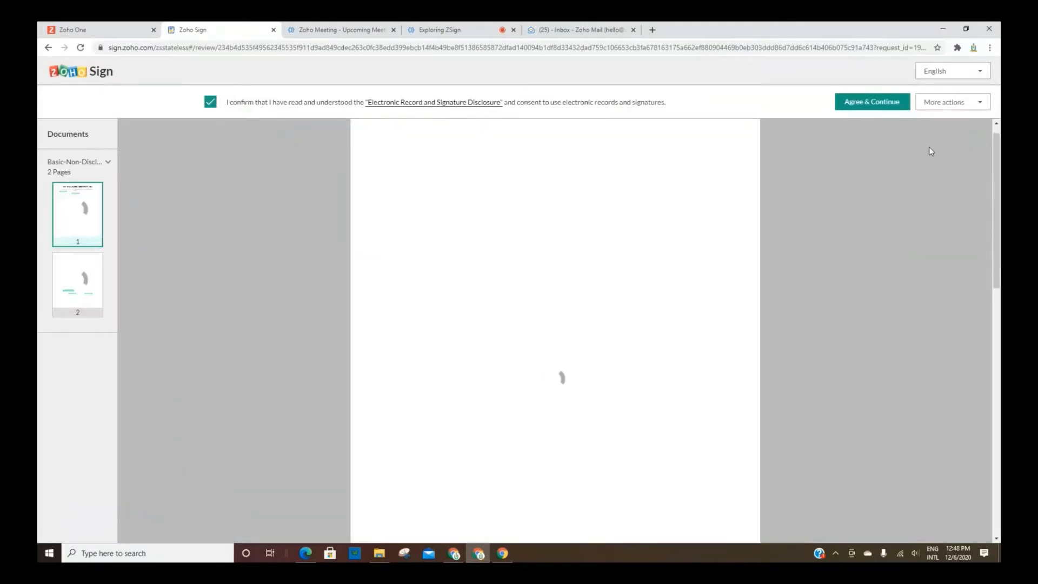
click(875, 100)
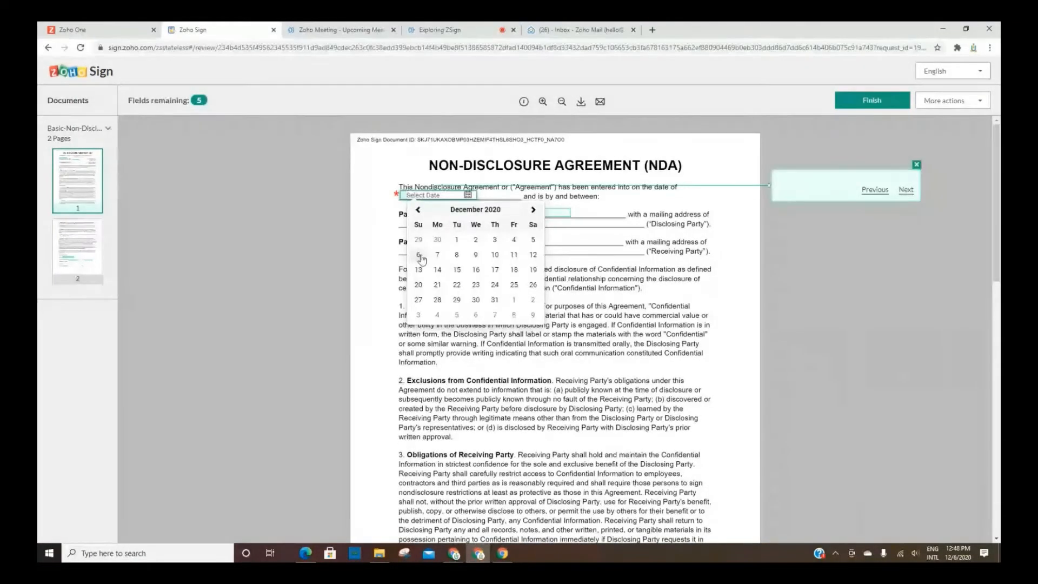
Set the agreement date to Dec 06 2020, complete the disclosing party's name, signature and sign date fields, and finish signing
click(419, 255)
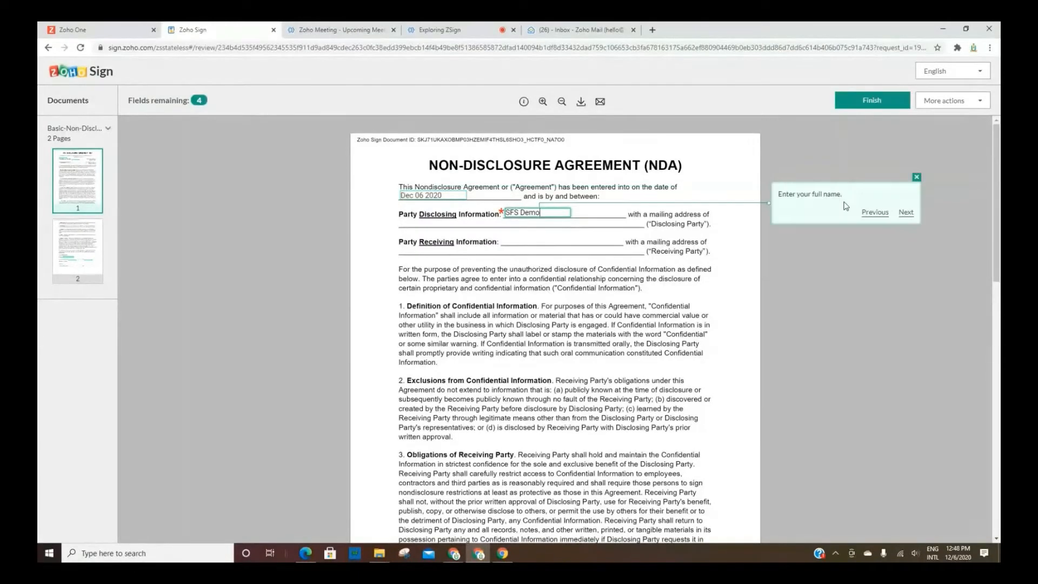
click(906, 213)
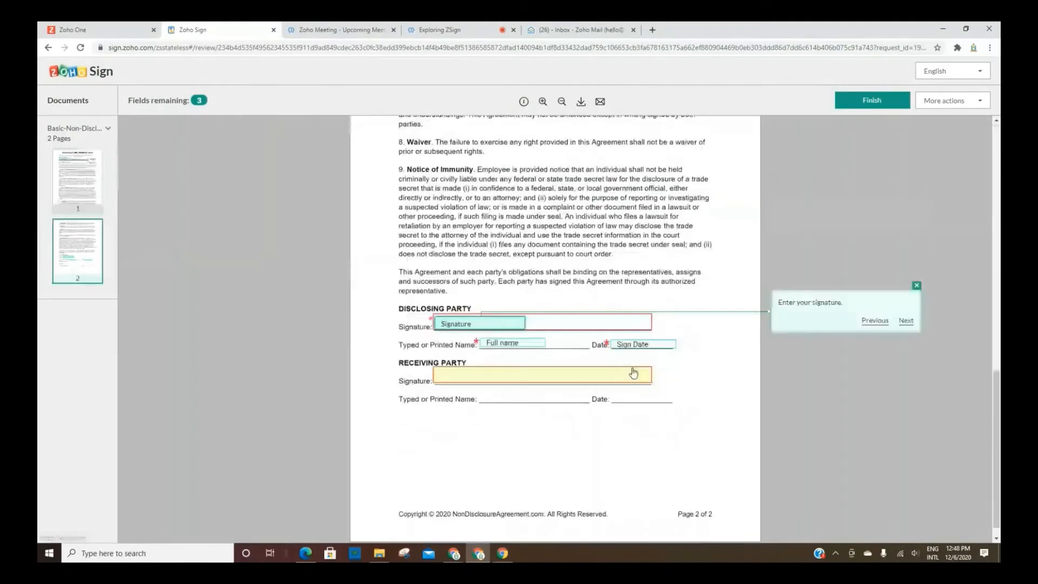
click(495, 325)
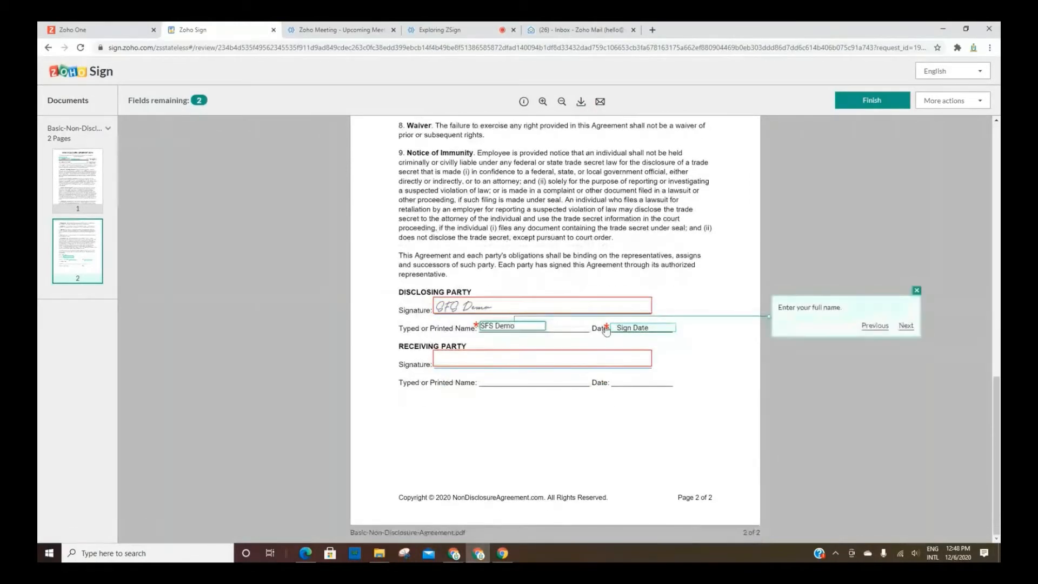
click(635, 329)
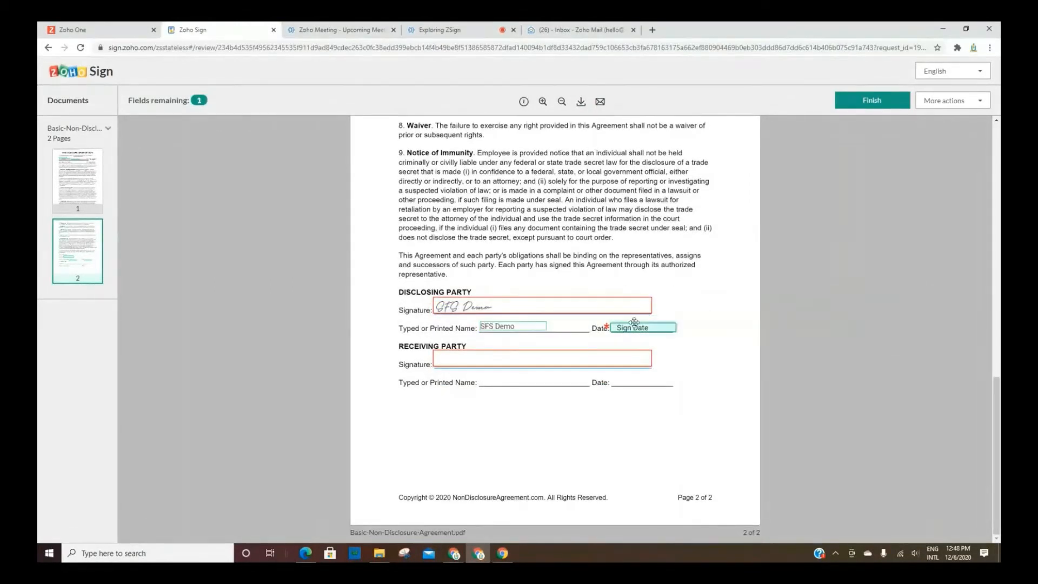
click(637, 329)
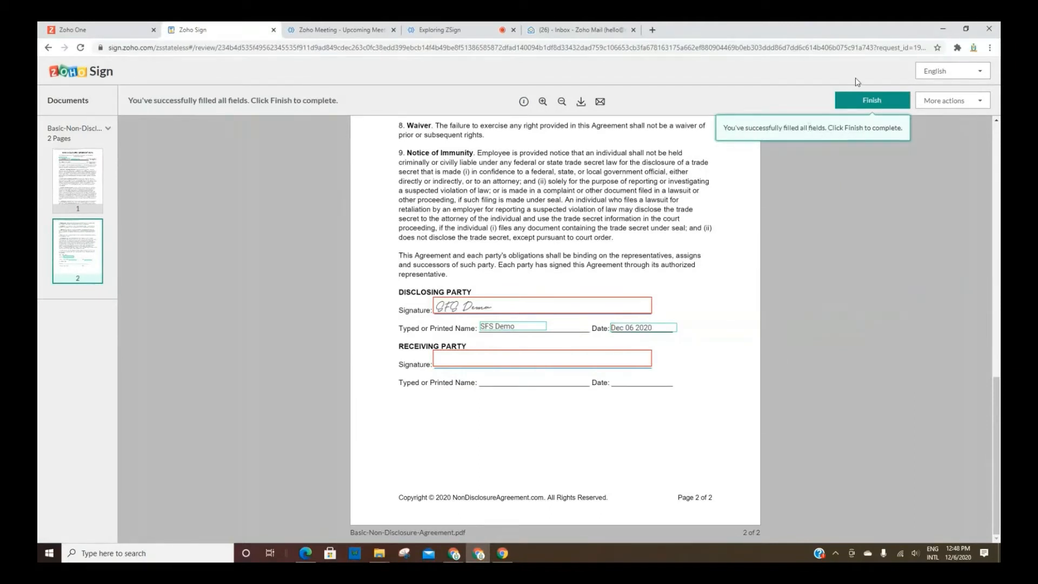
click(866, 106)
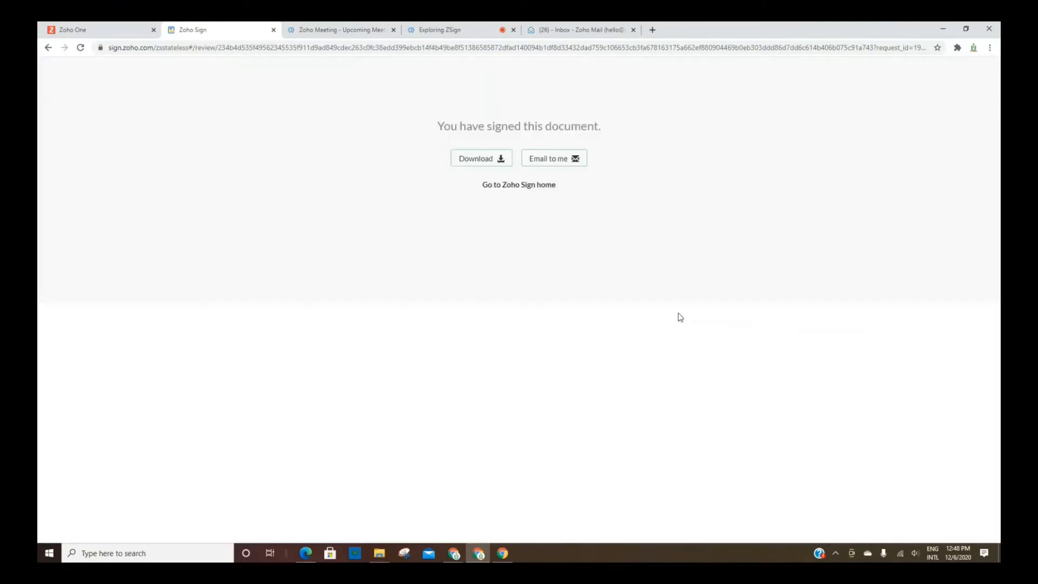
Switch to the second recipient's Zoho Mail, refresh the inbox, and open the newest request to sign Basic-Non-Disclosure-Agreement.pdf
click(506, 556)
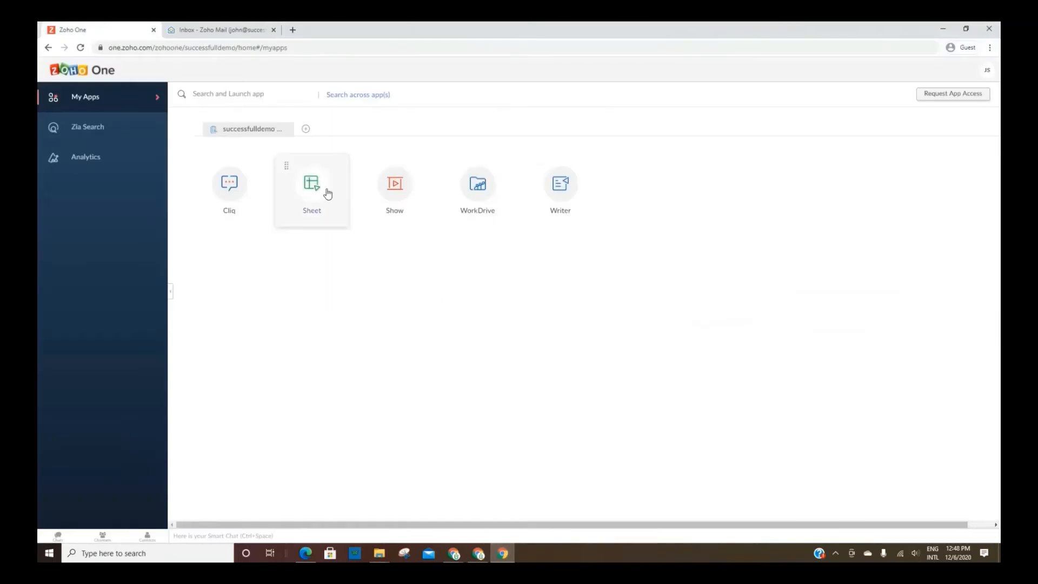
click(243, 33)
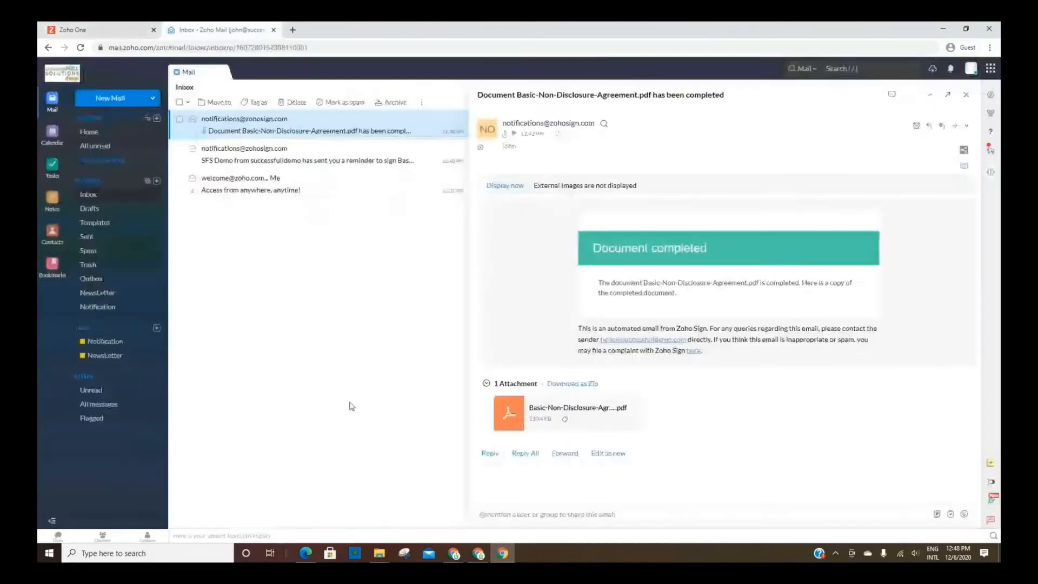
click(80, 48)
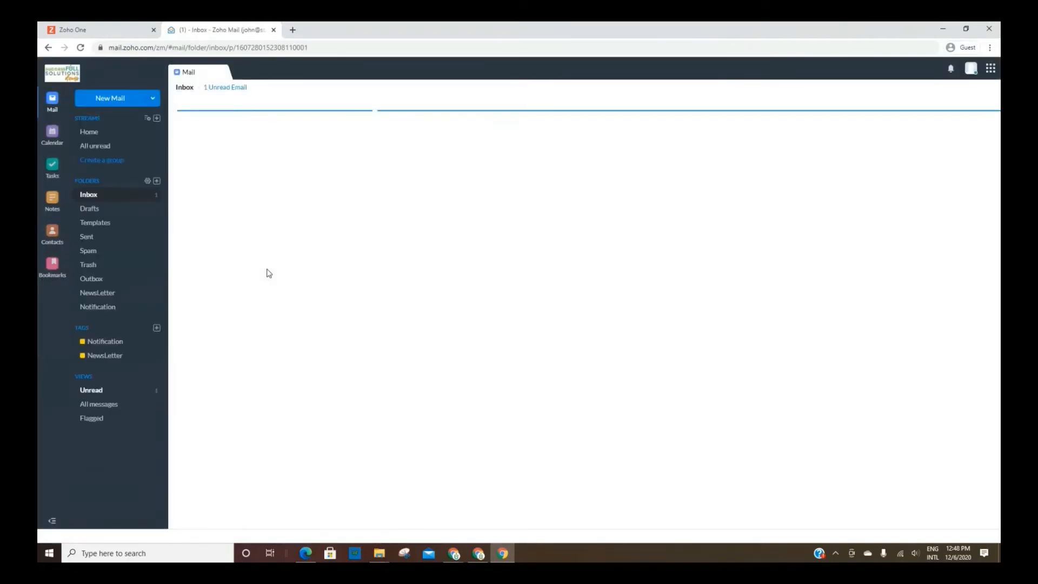
click(325, 125)
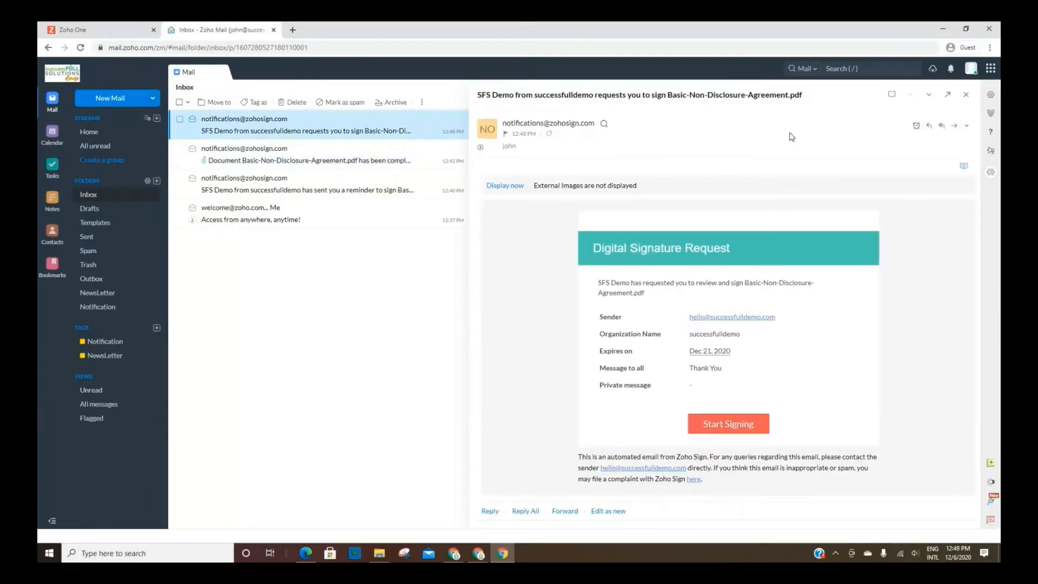
click(965, 390)
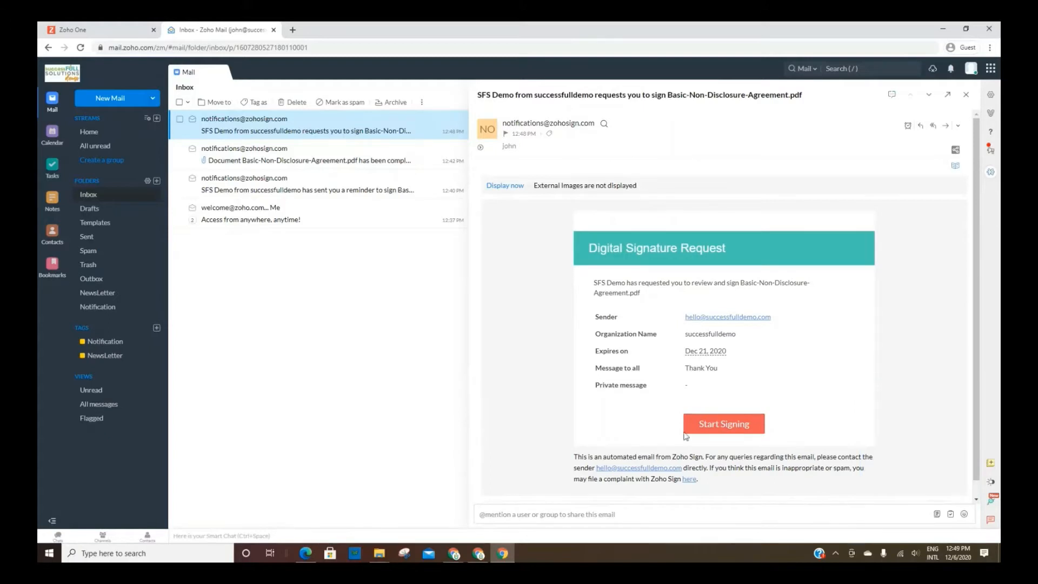
Start signing from the request e-mail, proceed to the document, and consent to the Electronic Record and Signature Disclosure
click(706, 433)
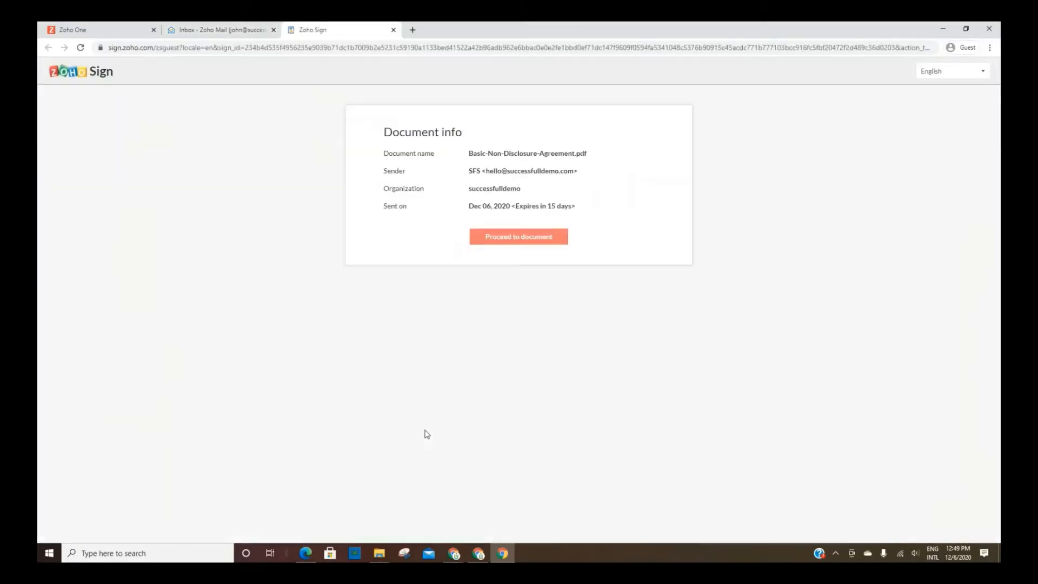
click(523, 241)
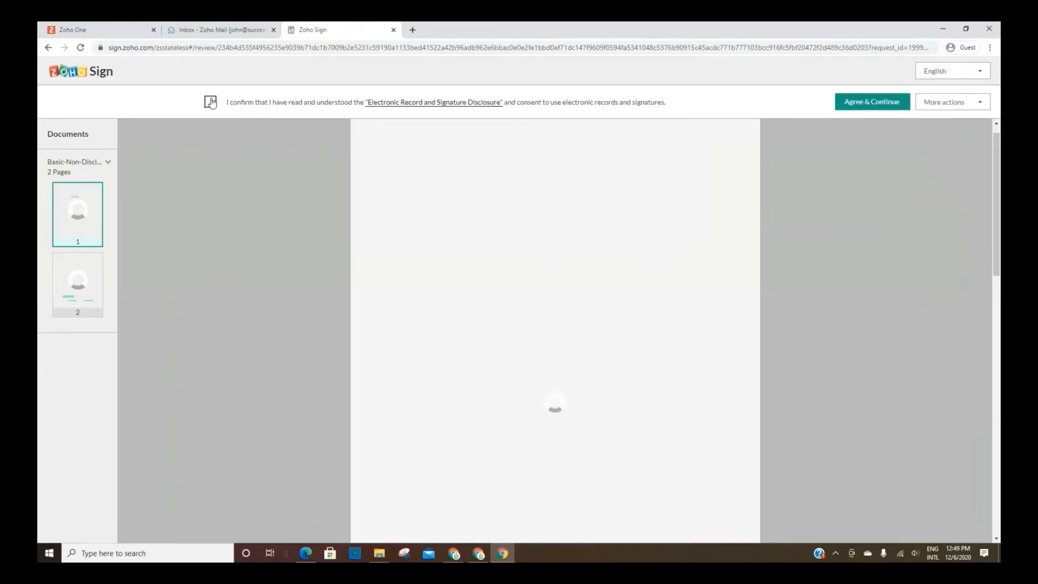
click(211, 102)
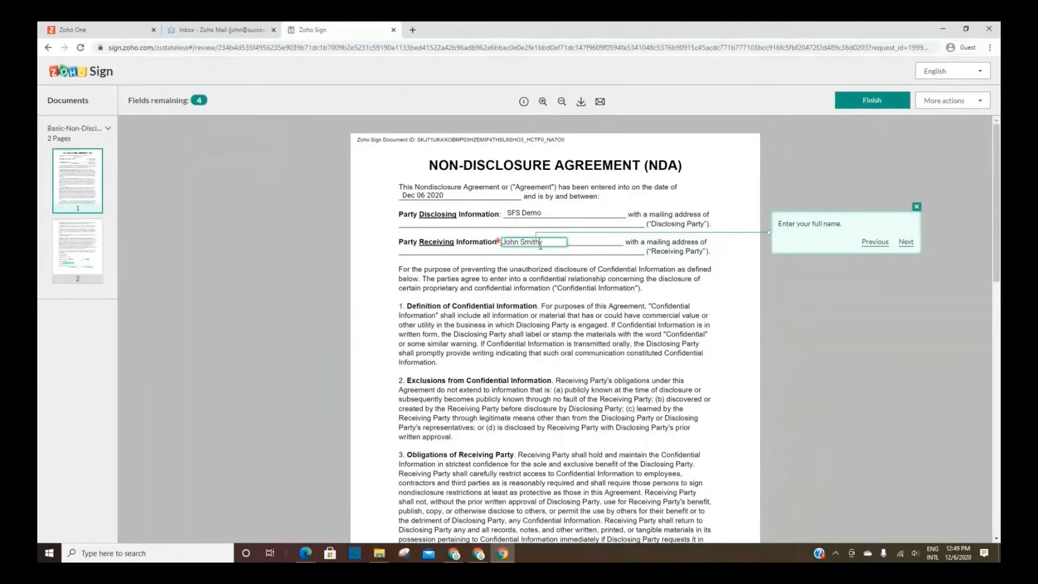
Complete the receiving party's full name on page 1 and add a typed signature with two-letter initials under Receiving Party
click(913, 239)
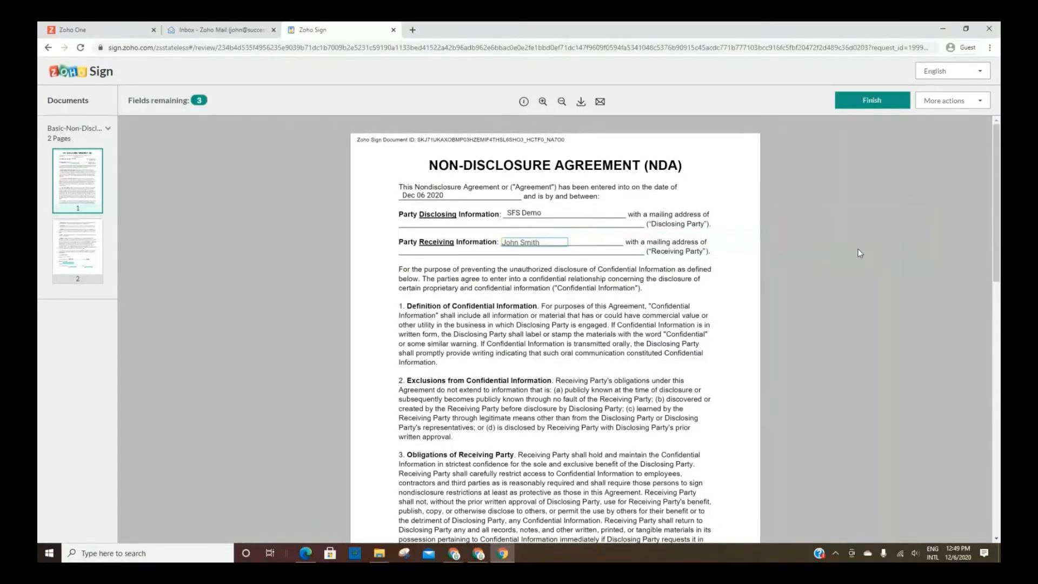
click(479, 359)
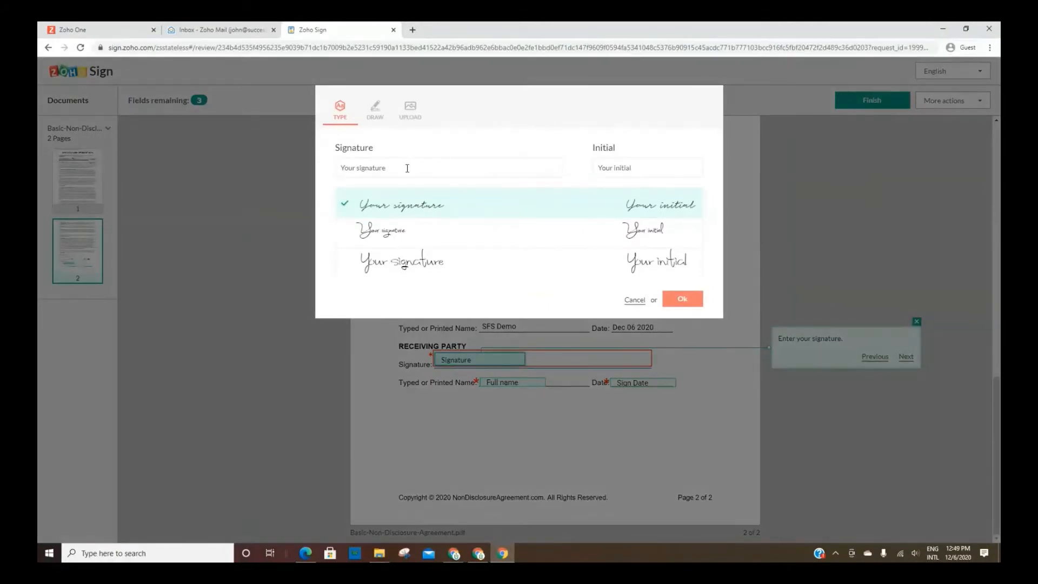
click(463, 167)
text(J)
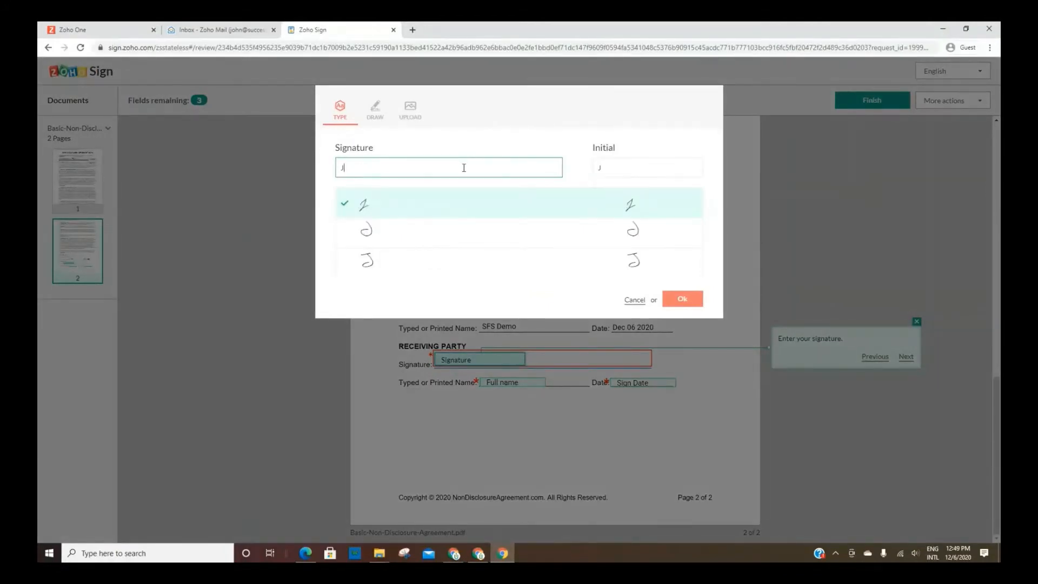
text(ohn Smith)
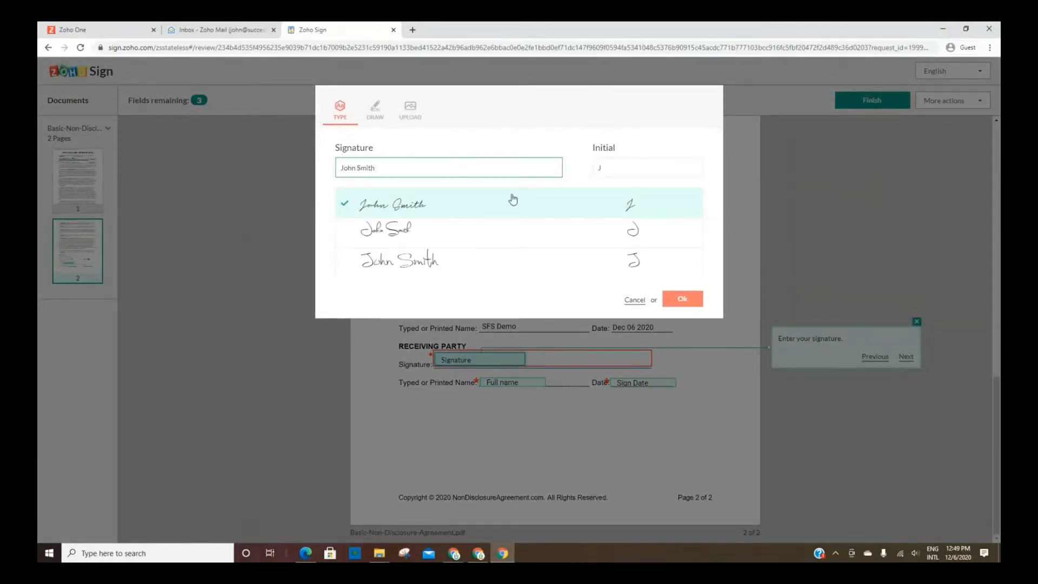
click(610, 169)
text(S)
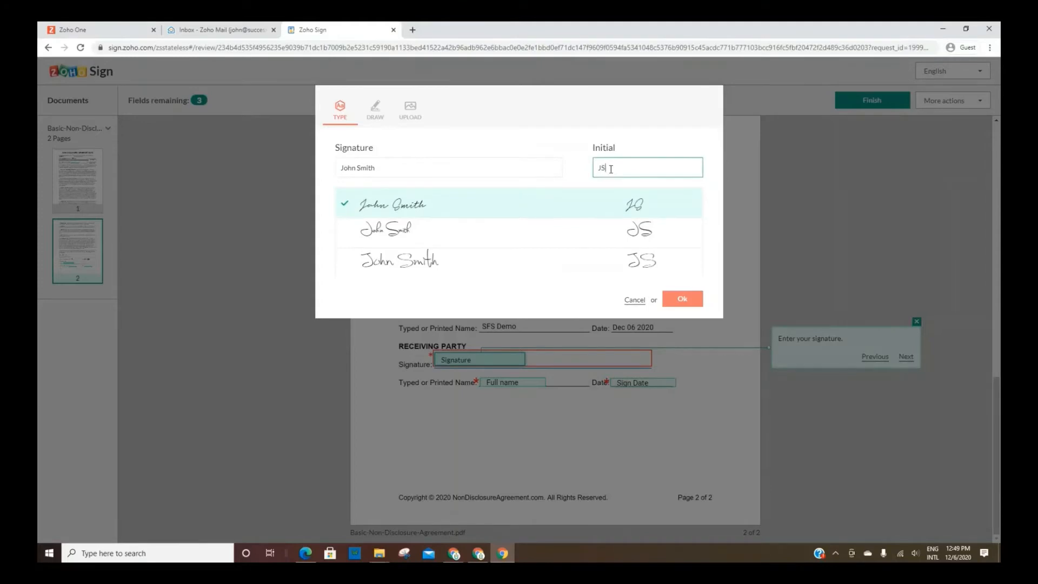
click(682, 298)
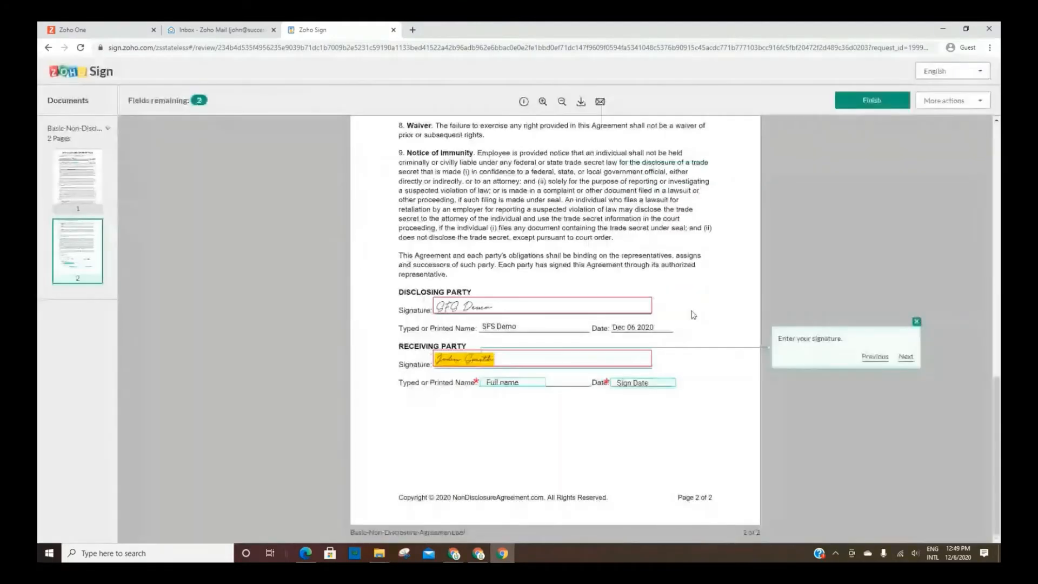
Complete the Full name and Sign Date fields under Receiving Party and finish signing
click(676, 418)
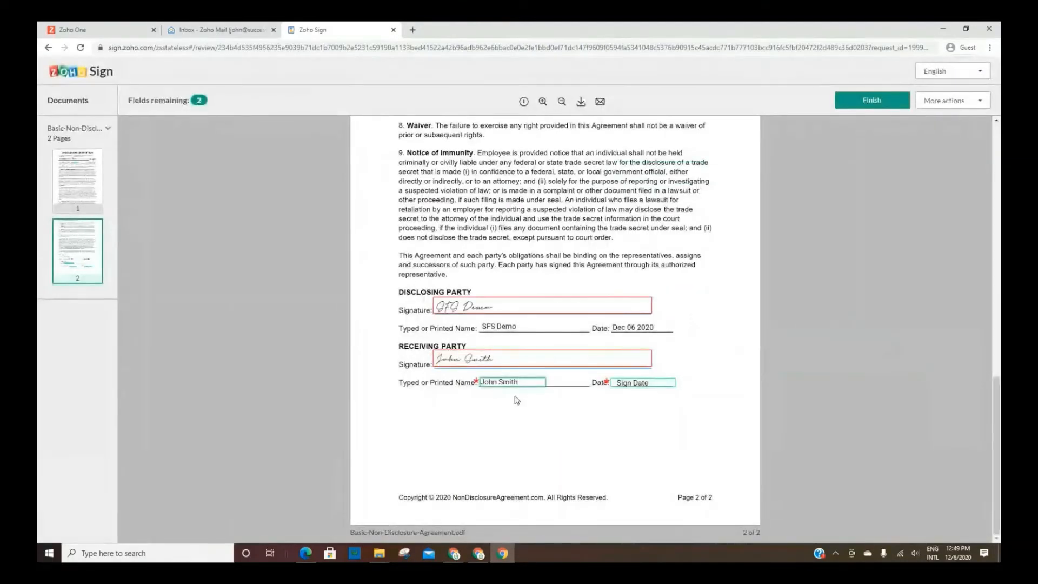
click(628, 383)
click(868, 105)
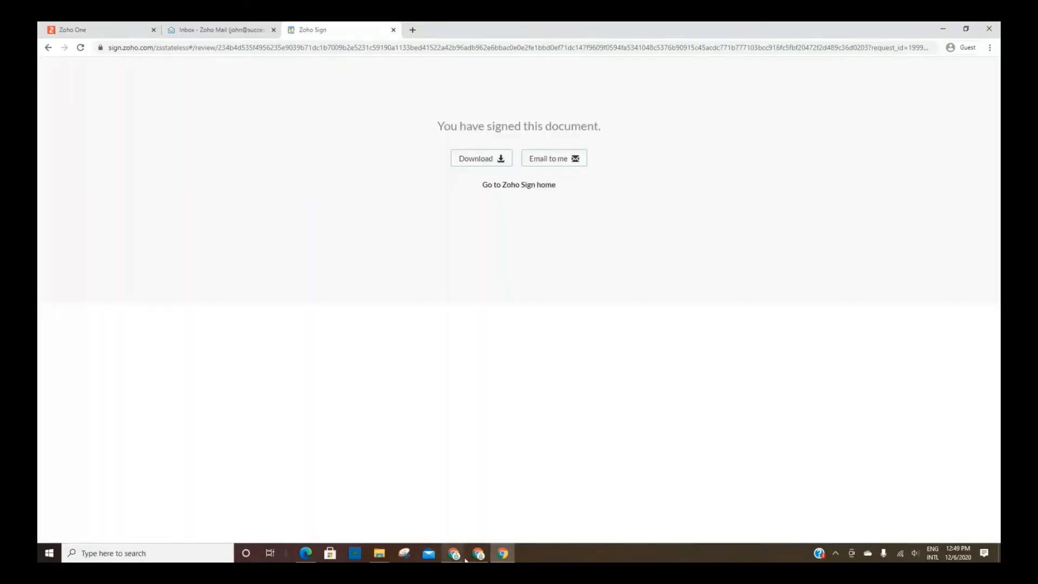
Return to the sender's Zoho Sign home and list all sent documents
click(478, 553)
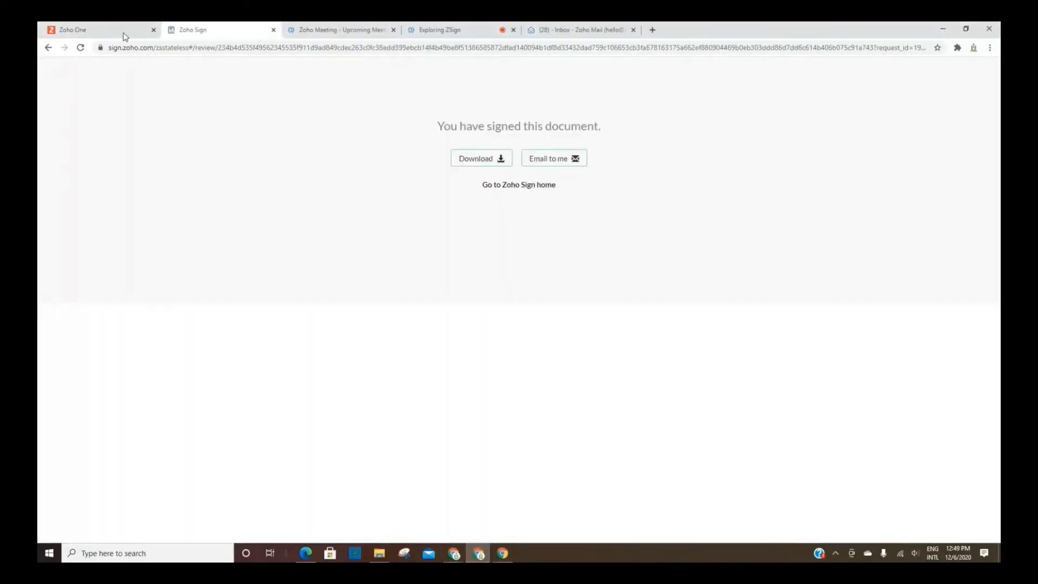
click(123, 32)
click(201, 34)
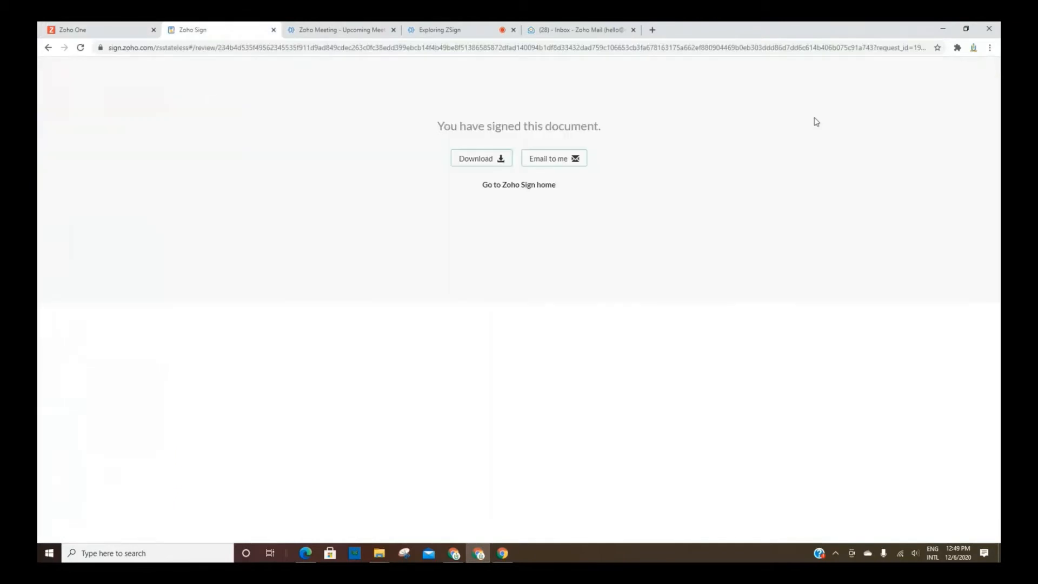
click(530, 186)
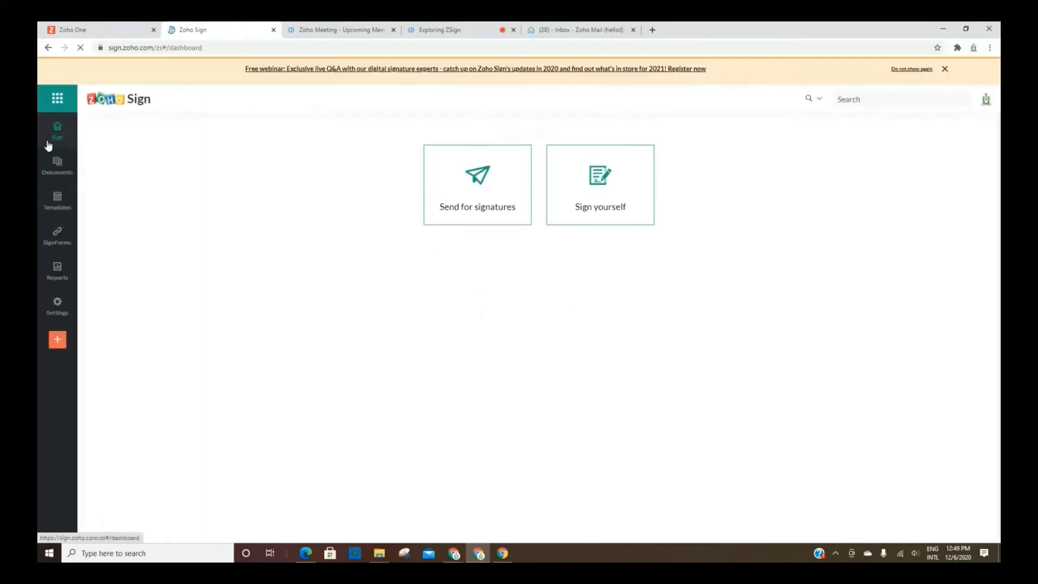
mouse_move(61, 168)
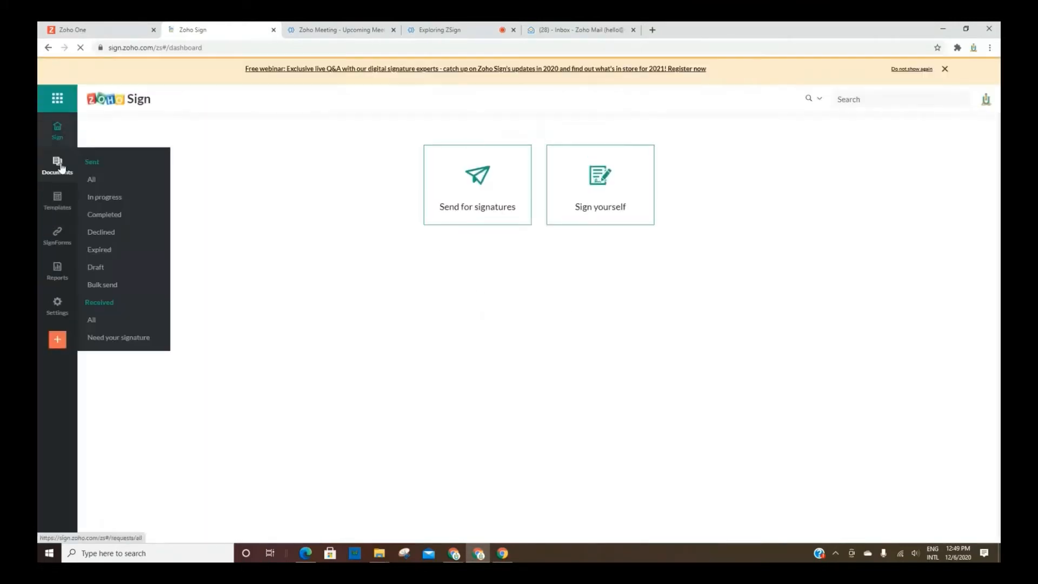
click(92, 179)
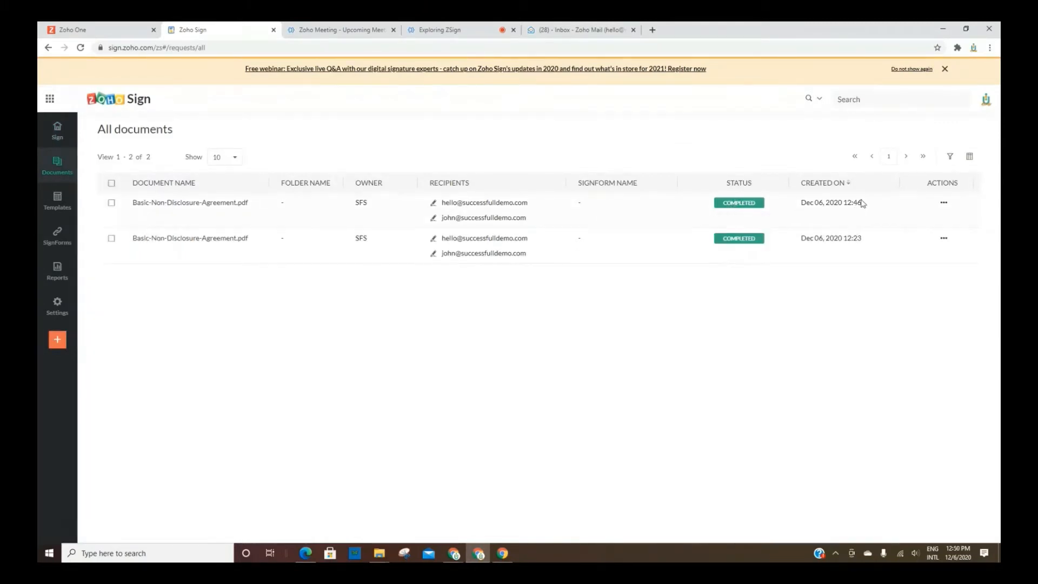
Open the newest Basic-Non-Disclosure-Agreement.pdf, review the completed fields and signatures on both pages, and return to its details
drag(862, 202, 804, 201)
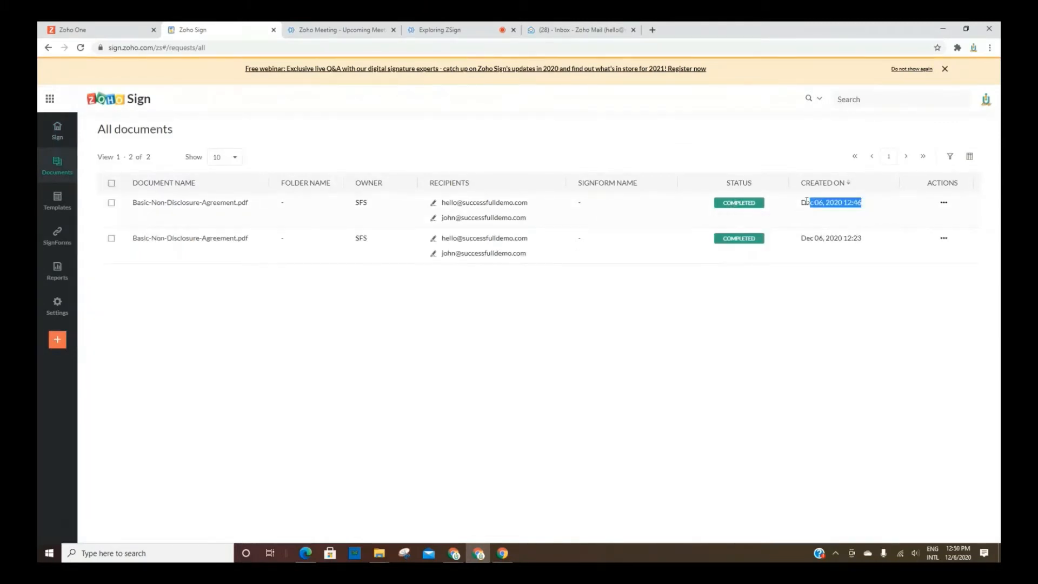
click(159, 205)
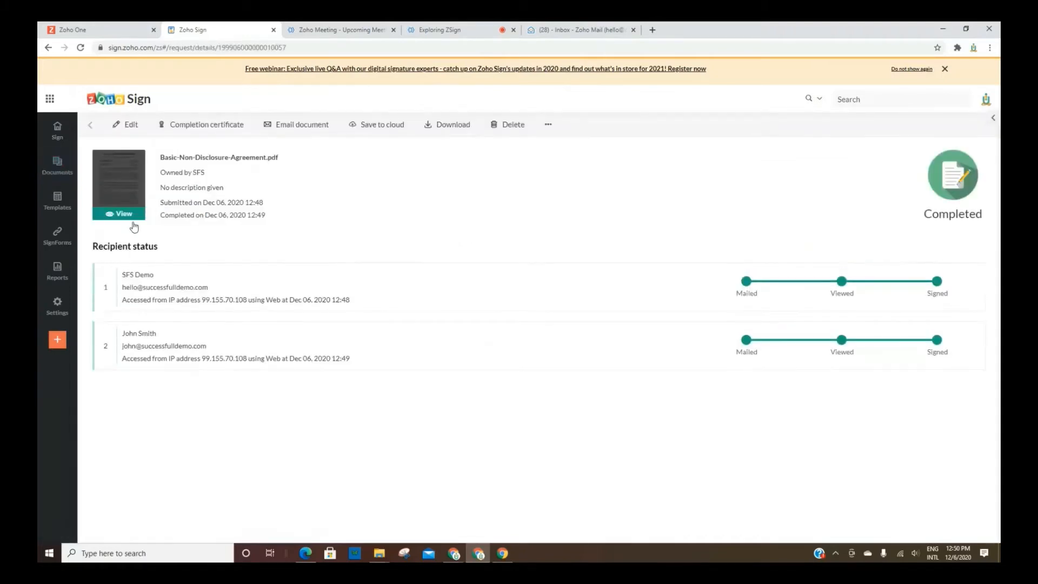
click(114, 215)
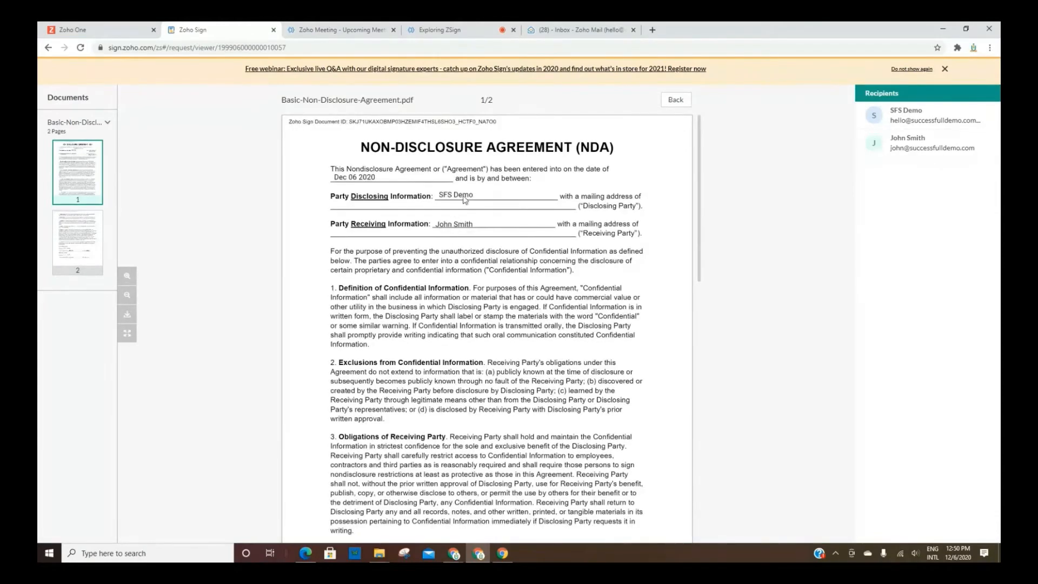
scroll(465, 230, down, 15)
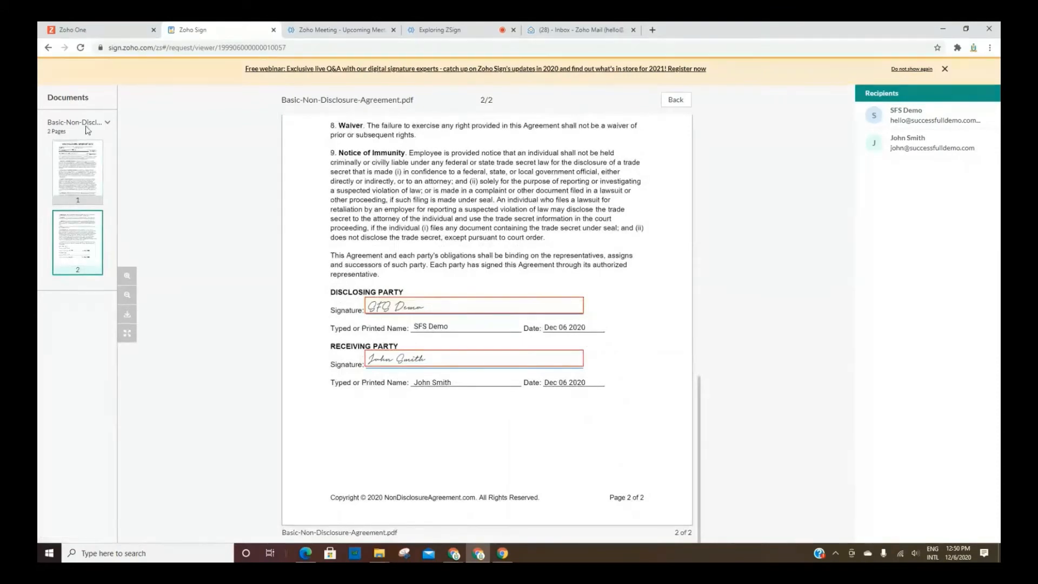
click(945, 70)
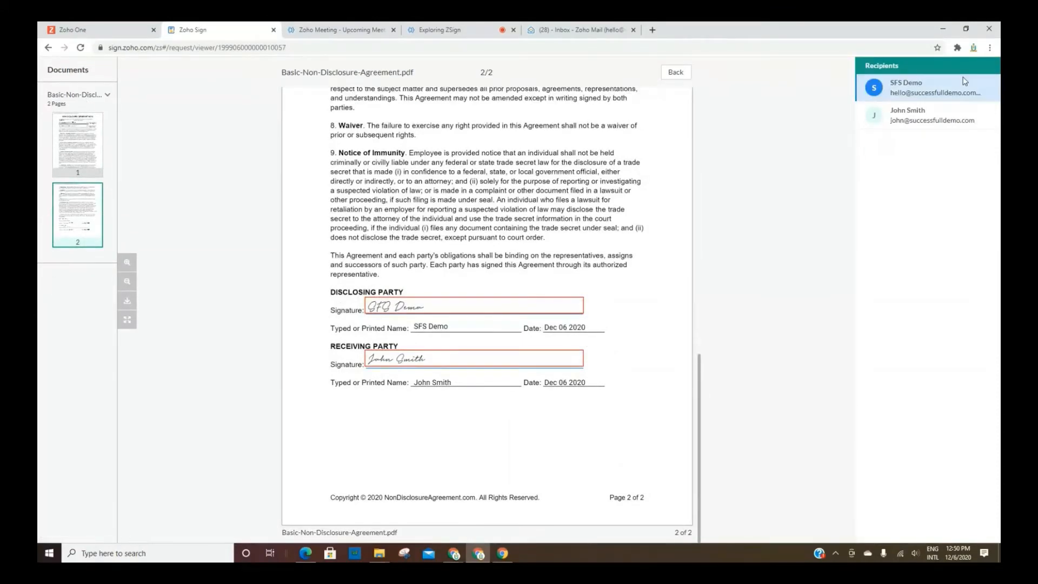
click(48, 48)
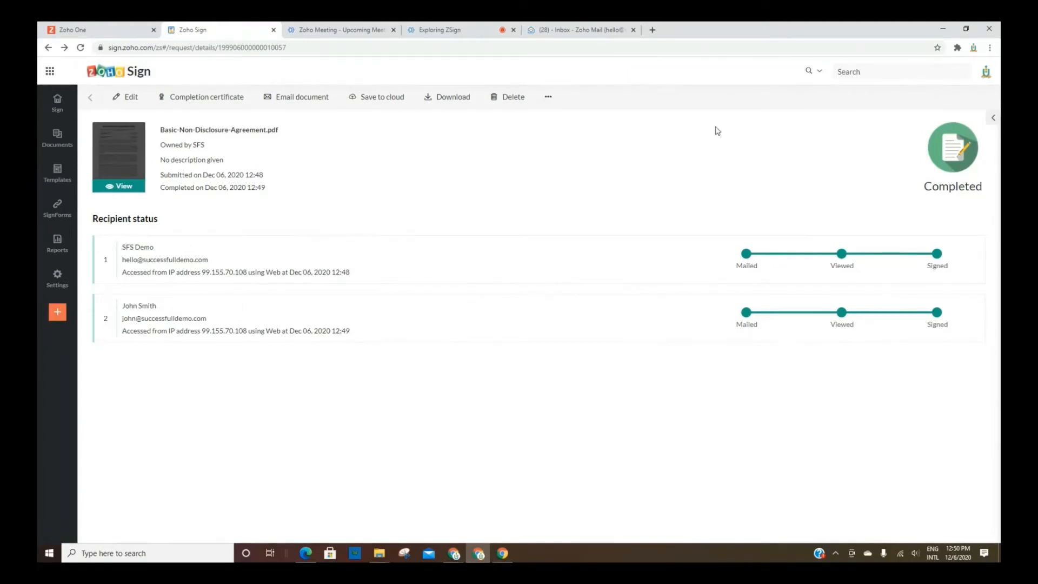
Start a new template and upload CoachingAgreement.pdf from the Downloads folder
mouse_move(60, 137)
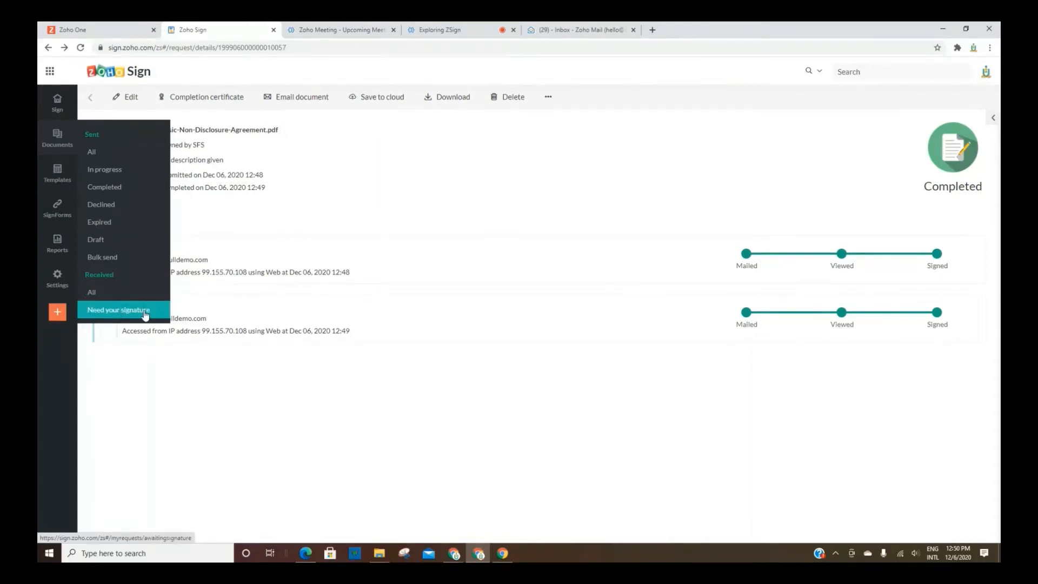
click(58, 174)
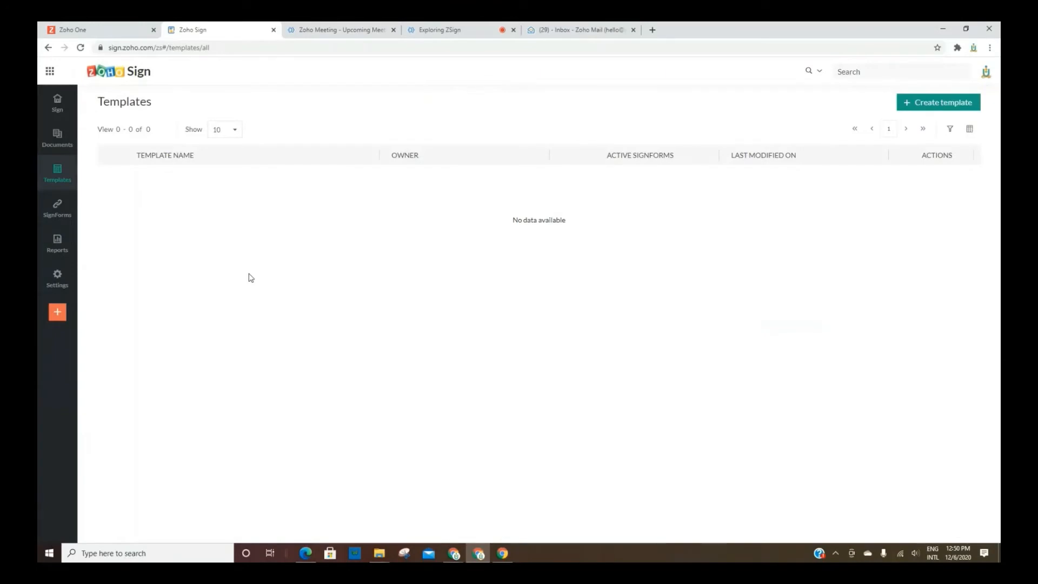
click(944, 106)
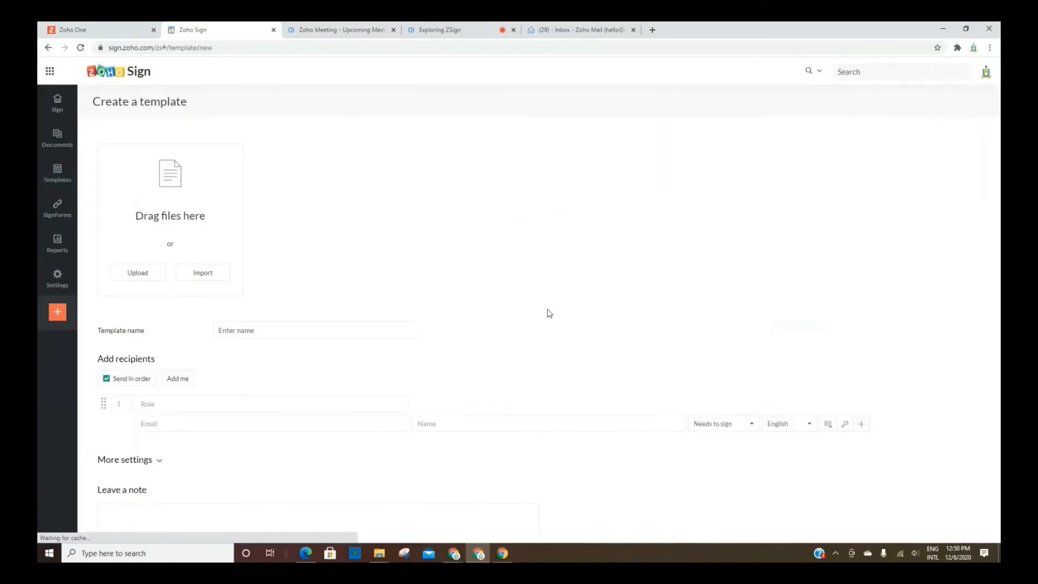
mouse_move(77, 328)
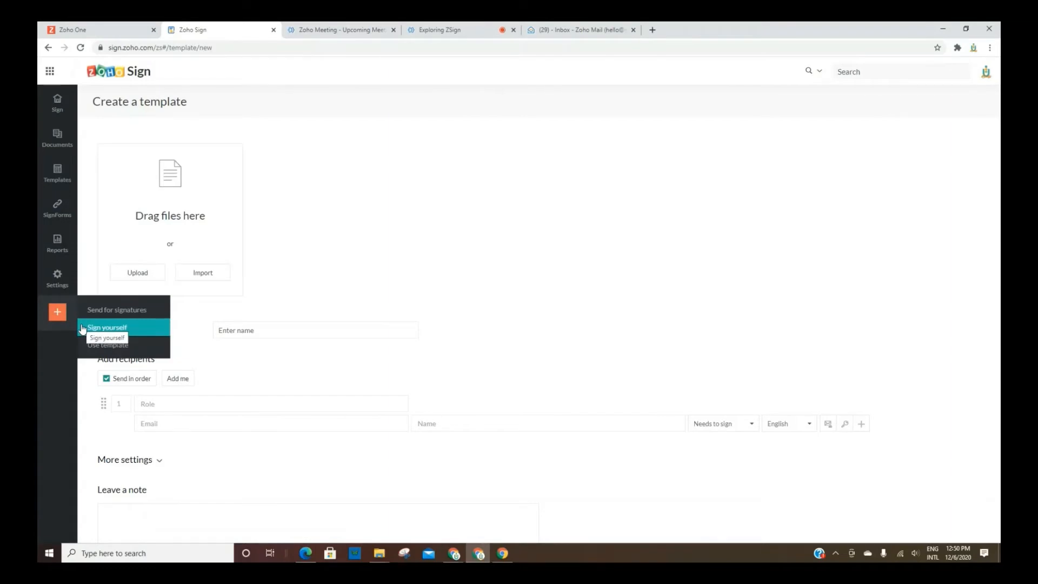
click(146, 275)
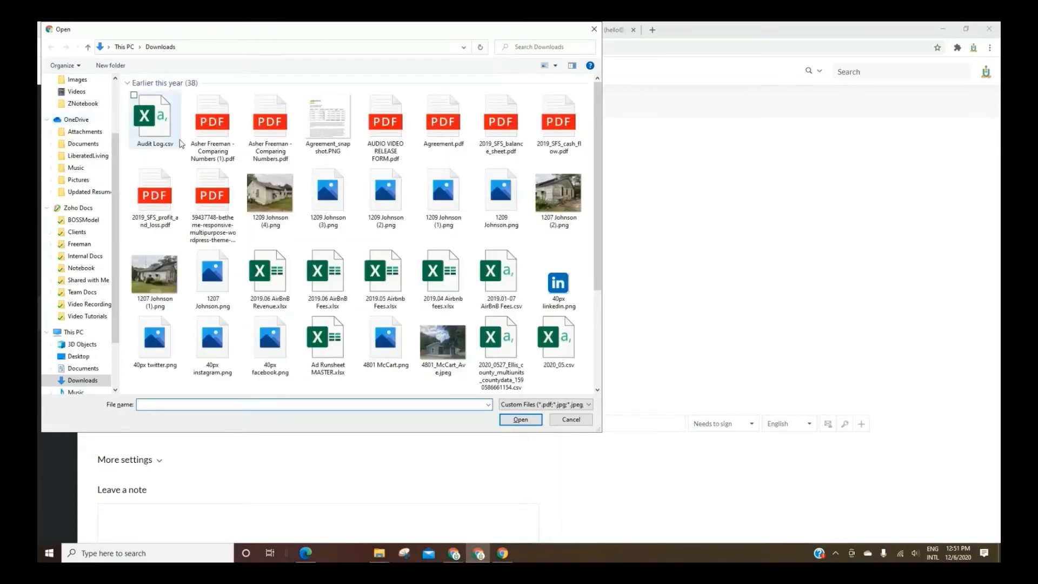
click(199, 127)
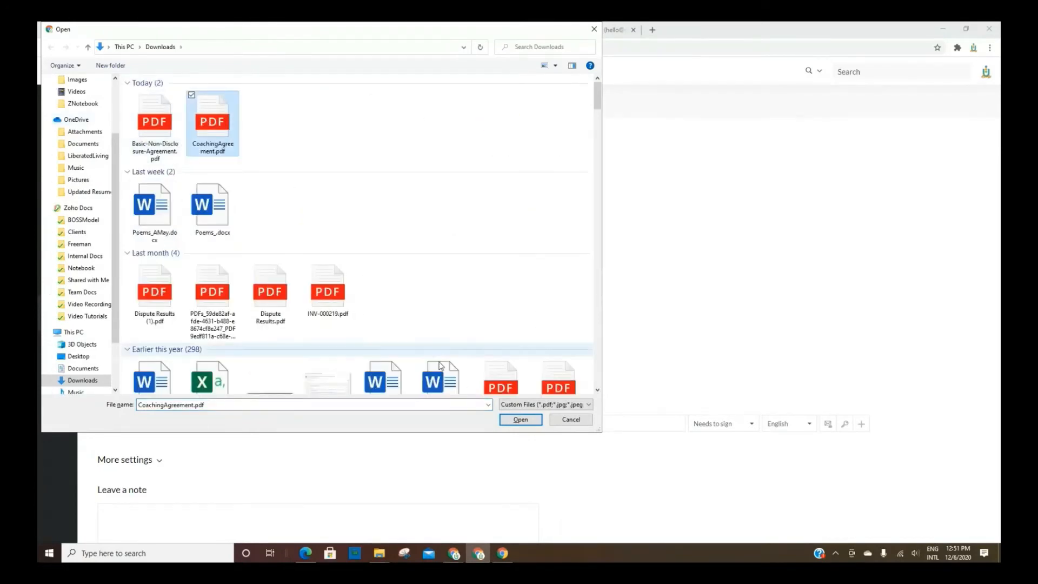
click(520, 420)
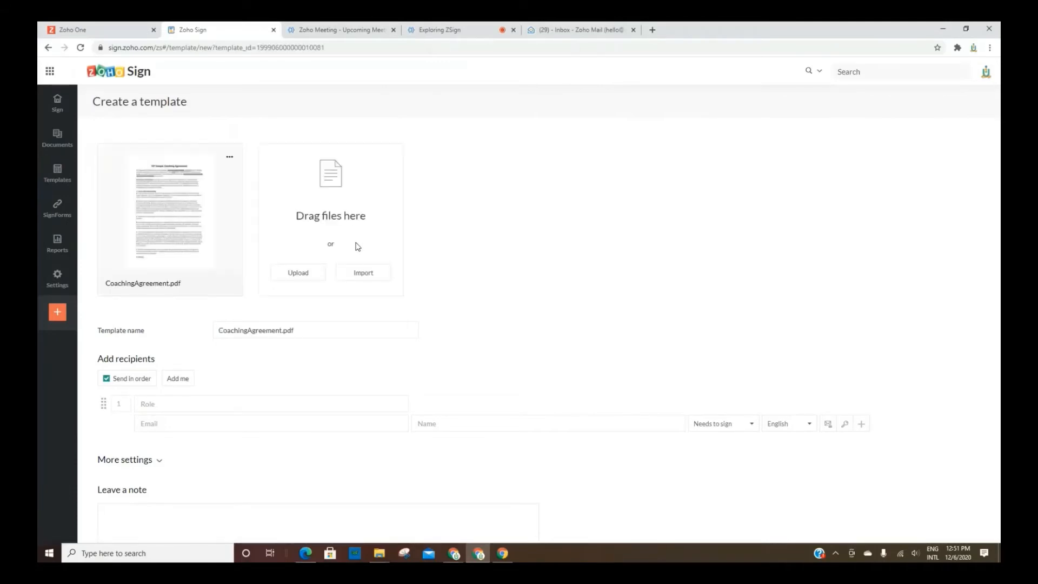
Add yourself as the template's first recipient and add a second recipient with the role Client
click(296, 329)
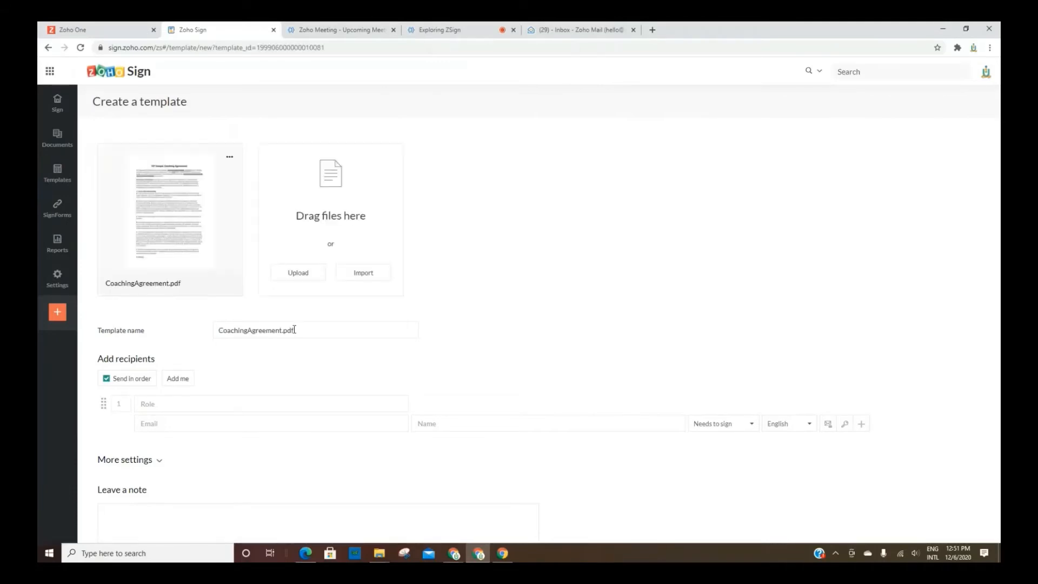
click(178, 379)
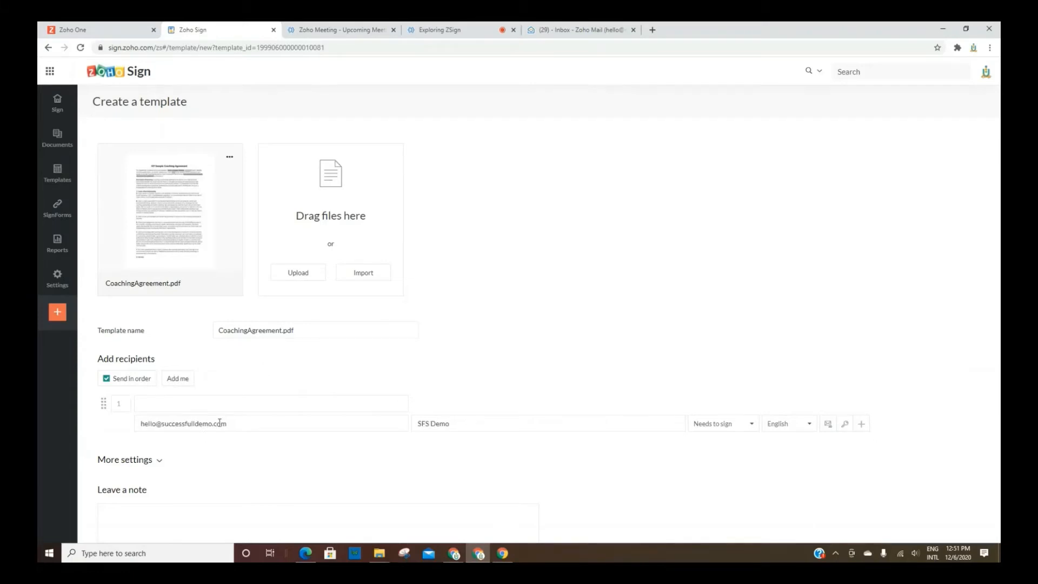
scroll(254, 417, down, 1)
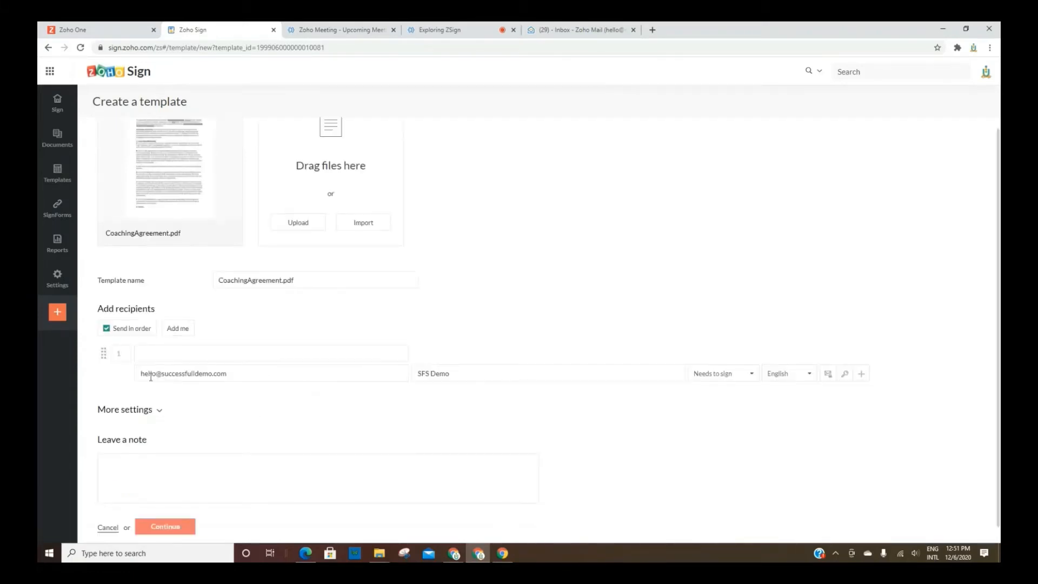
click(861, 374)
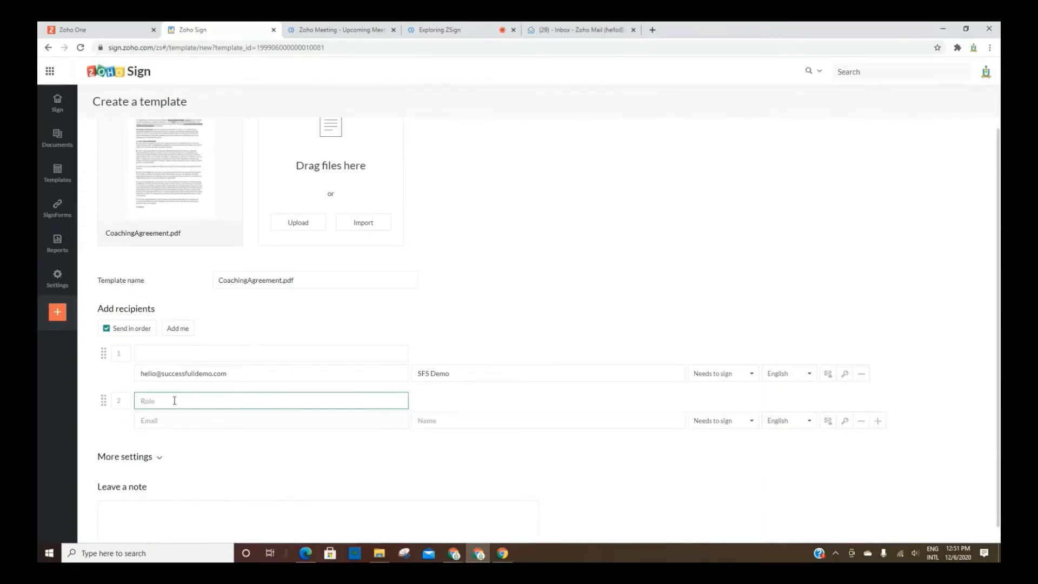
text(Client)
Set the template's days to complete to 5 and the reminder interval to 1 day, and continue to field placement
click(493, 454)
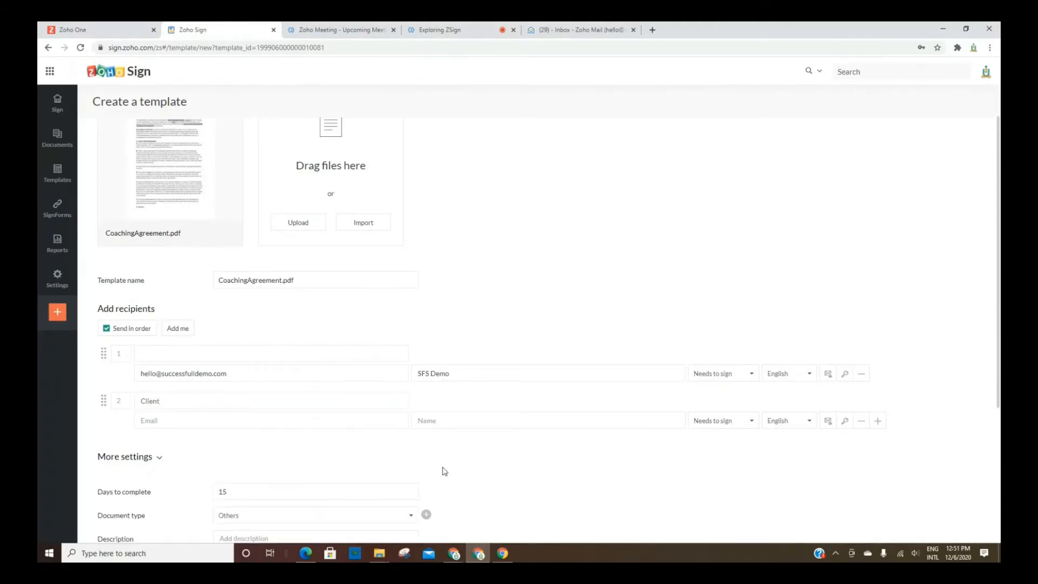
scroll(443, 467, down, 2)
double_click(229, 388)
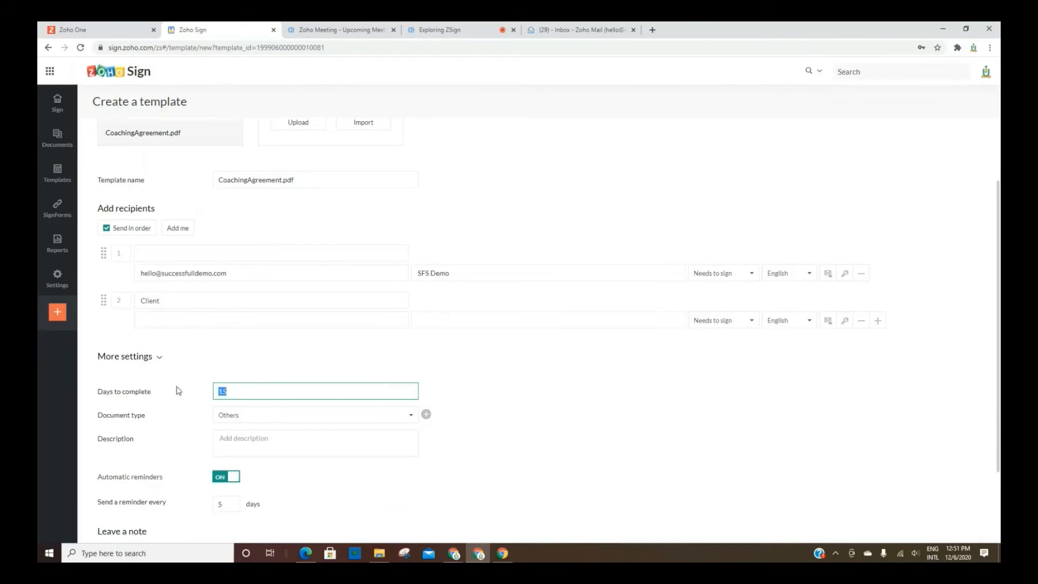
text(5)
click(371, 424)
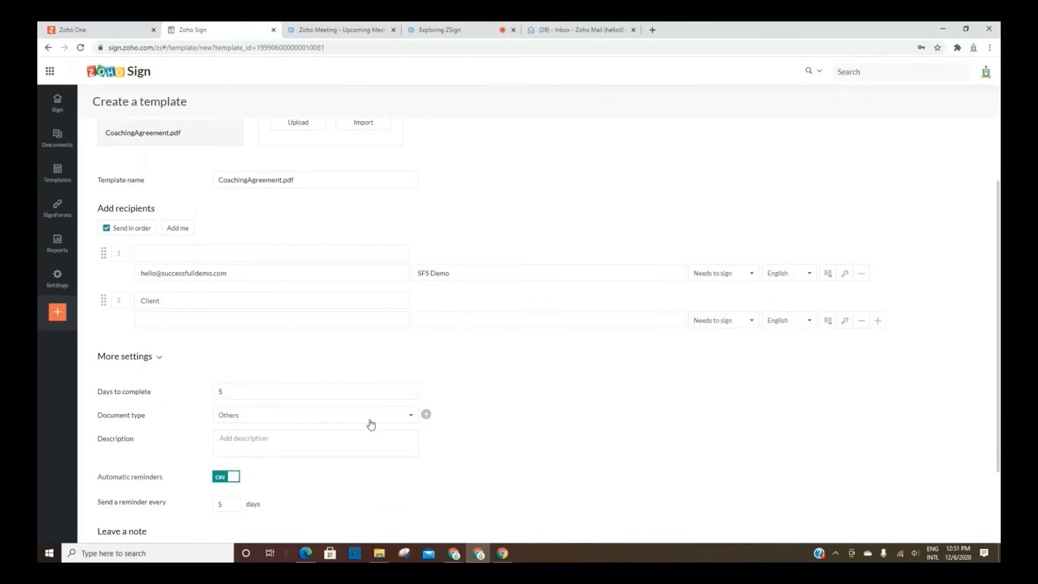
scroll(371, 424, down, 2)
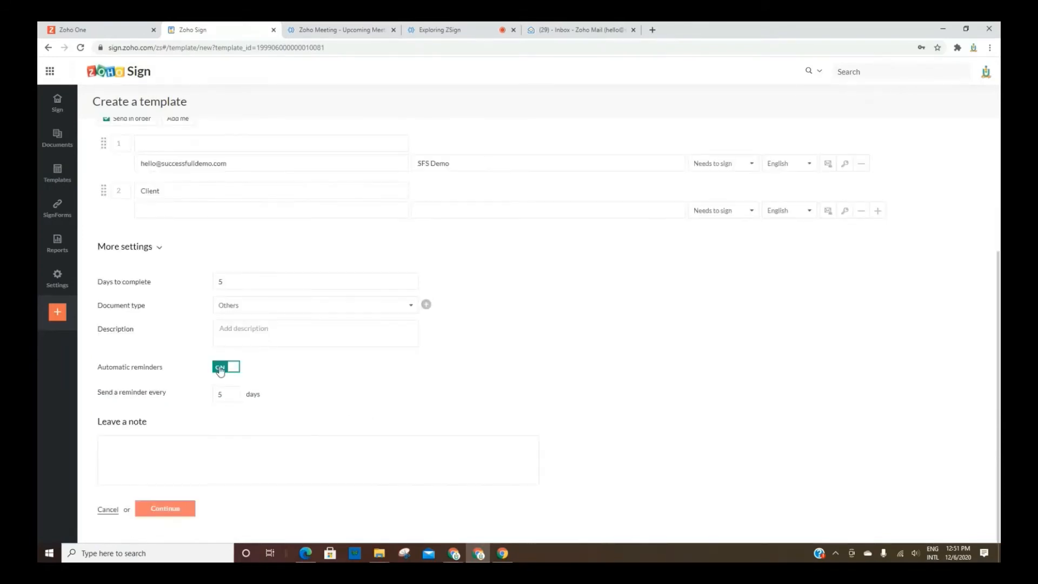
double_click(231, 388)
text(1)
click(357, 411)
click(165, 509)
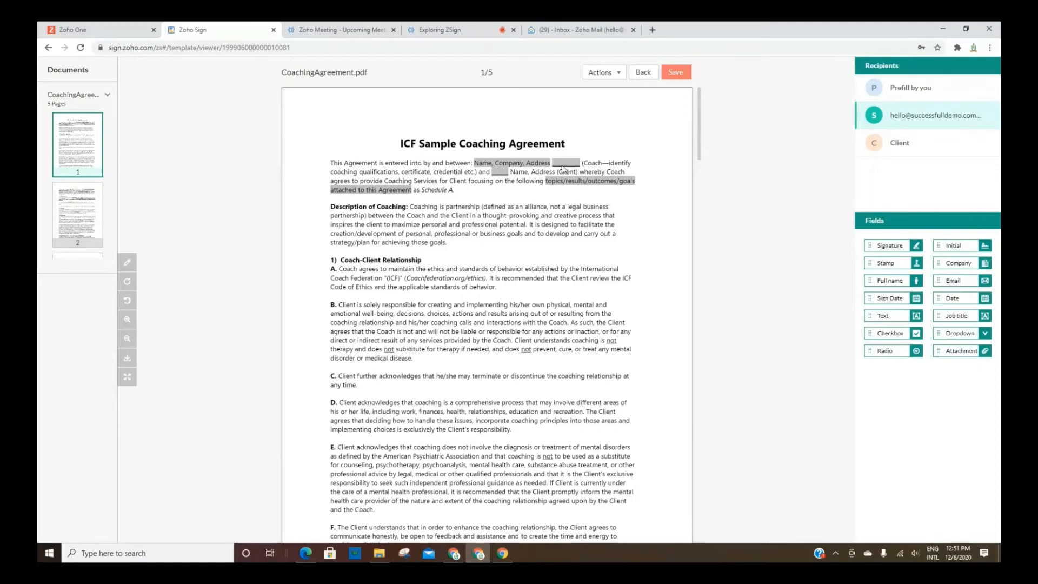
Place Signature, Full name and Job title fields for the Client recipient in the CLIENT block on page 4
scroll(563, 169, down, 10)
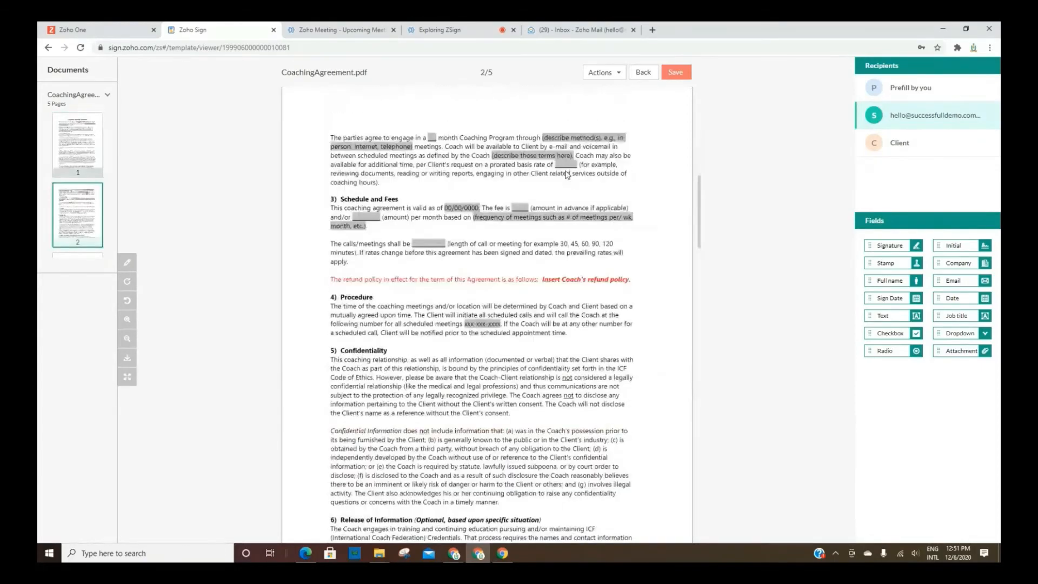
scroll(567, 174, down, 10)
scroll(565, 174, down, 10)
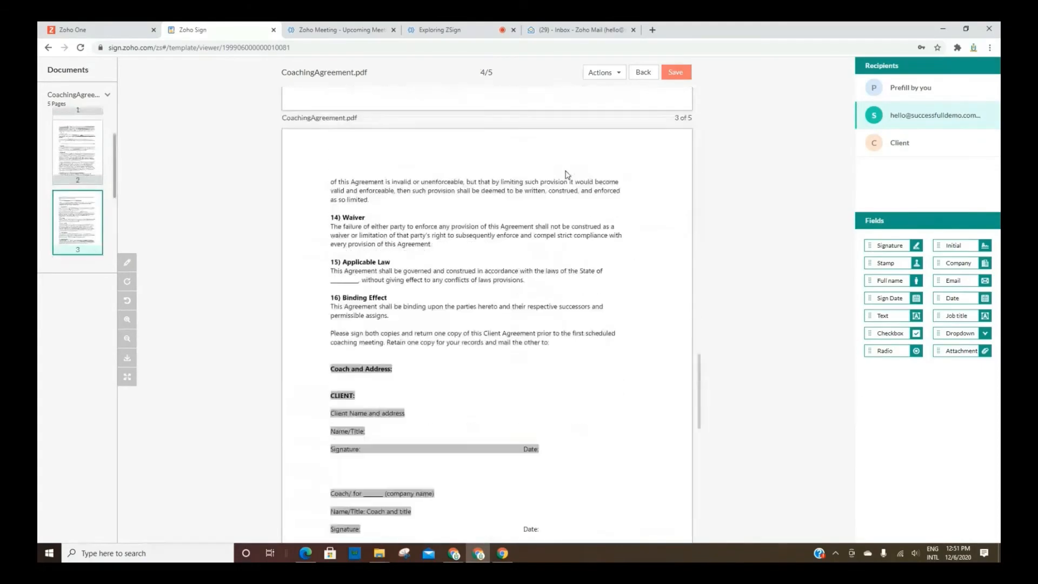
scroll(568, 172, up, 4)
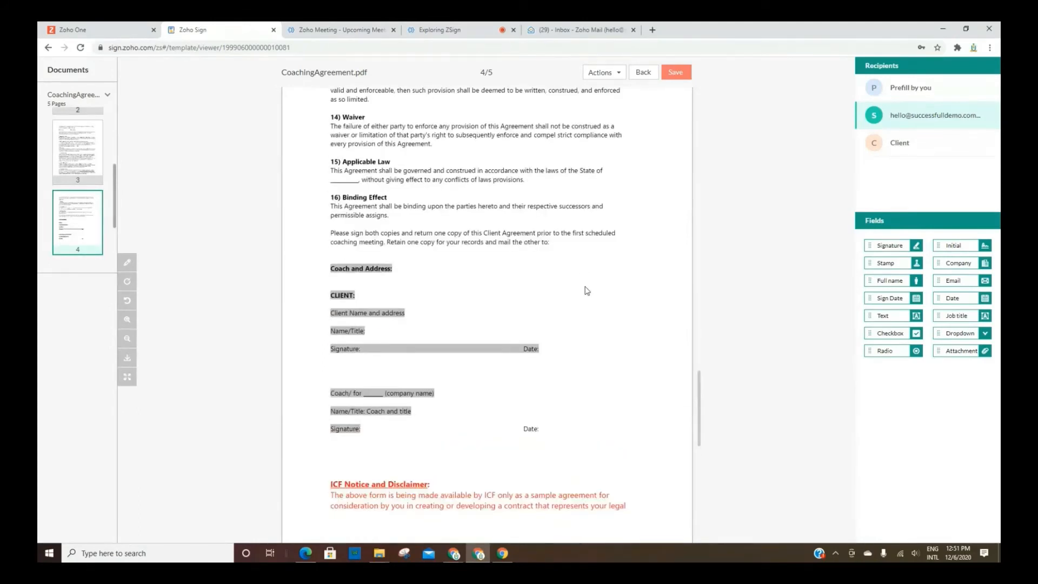
click(926, 143)
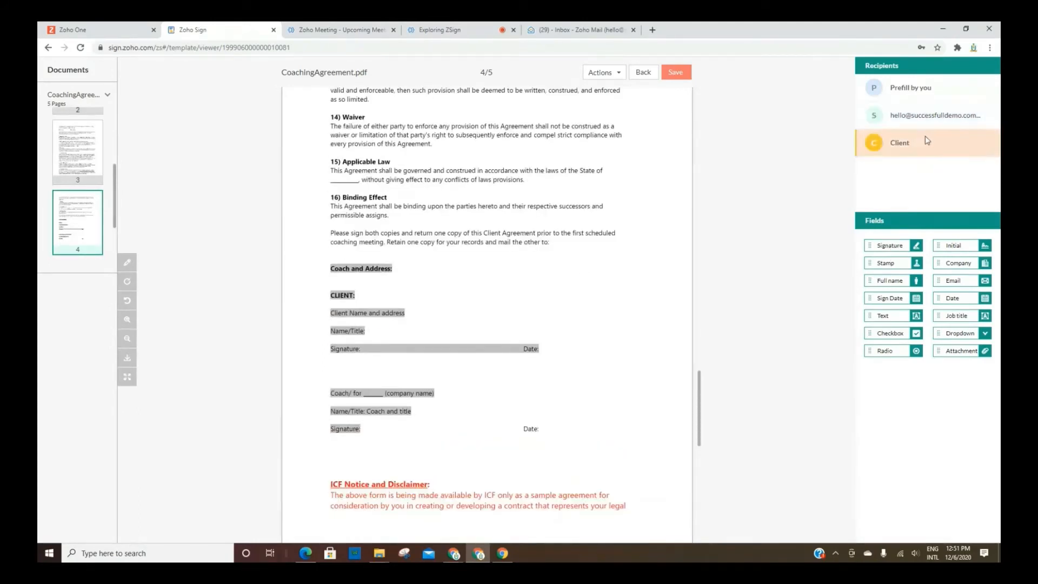
mouse_move(892, 247)
mouse_down()
mouse_move(553, 310)
mouse_move(434, 348)
mouse_move(385, 349)
mouse_up()
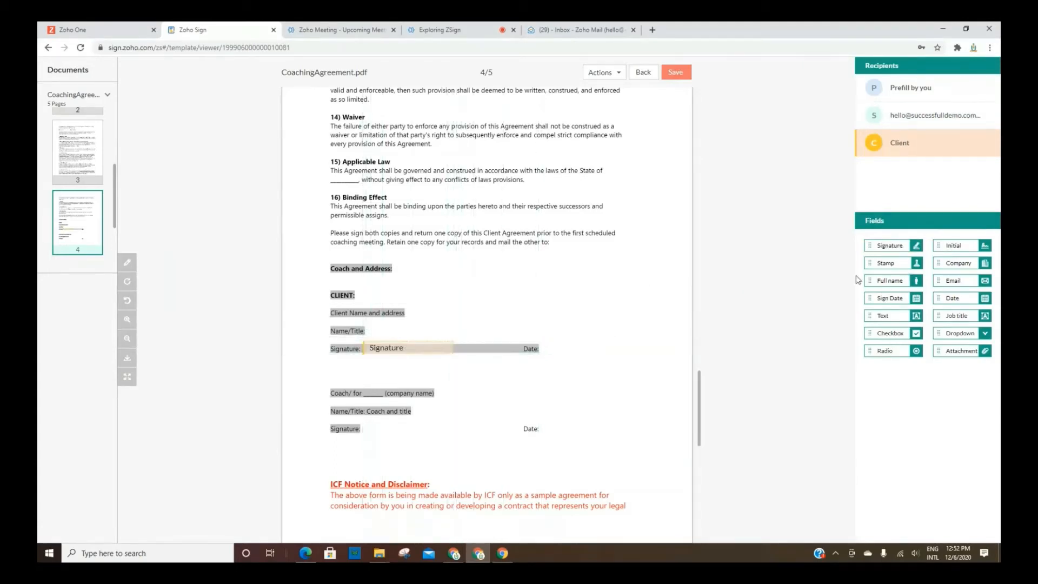
drag(887, 281, 394, 332)
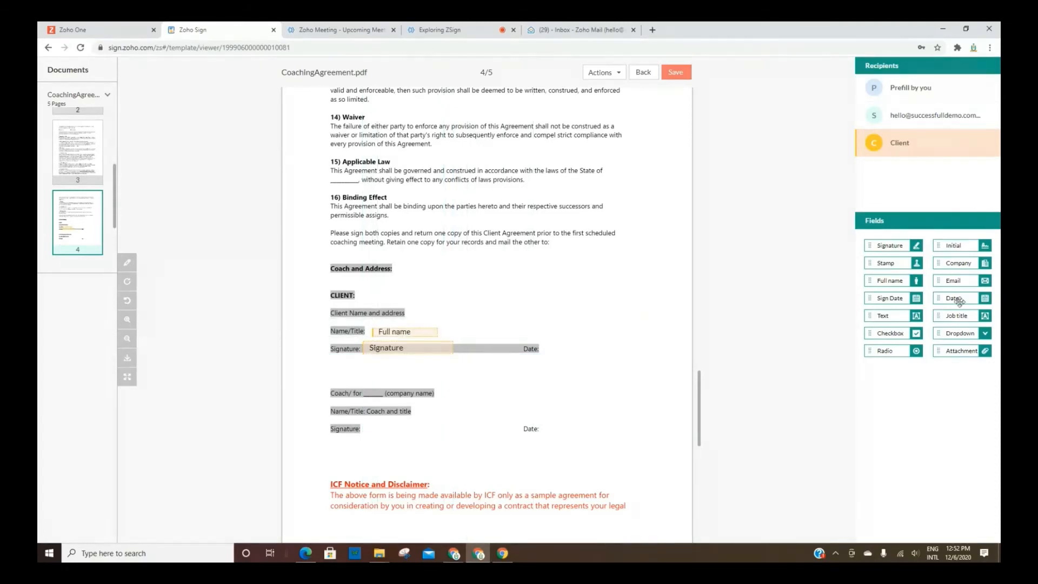
drag(957, 315, 481, 332)
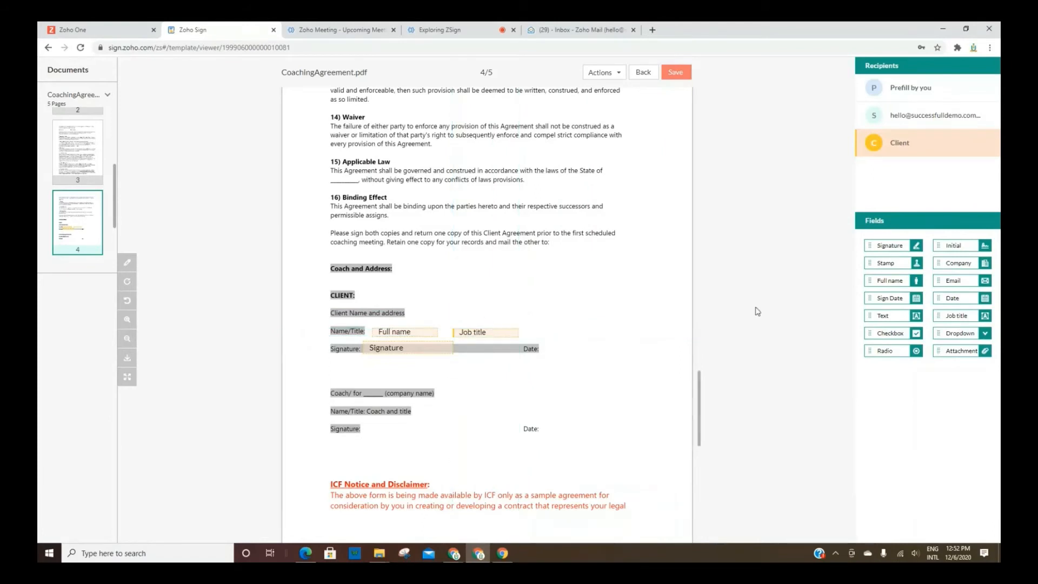
Place Signature, Full name, Job title and Sign Date fields for the first recipient in the Coach block on page 4
scroll(541, 313, down, 2)
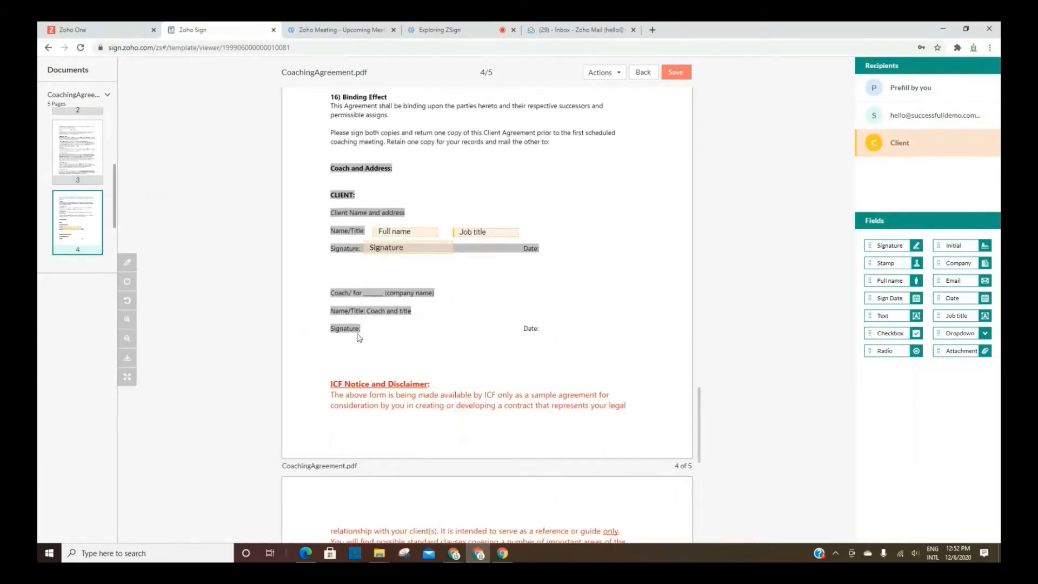
scroll(411, 330, down, 1)
scroll(487, 302, up, 2)
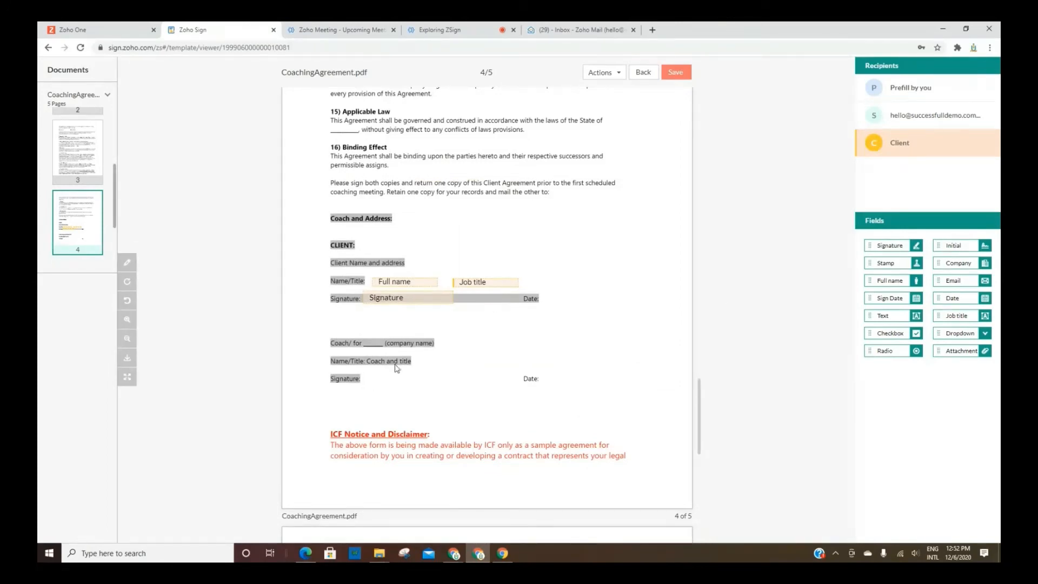
click(893, 118)
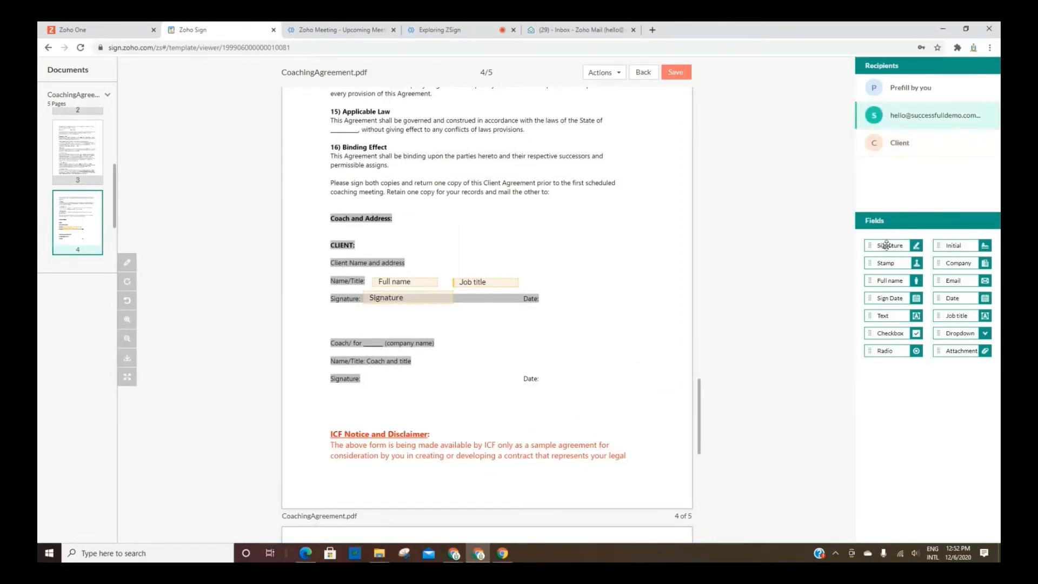
mouse_move(888, 245)
mouse_down()
mouse_move(440, 399)
mouse_move(389, 377)
mouse_up()
mouse_move(895, 280)
mouse_down()
mouse_move(546, 331)
mouse_move(454, 360)
mouse_up()
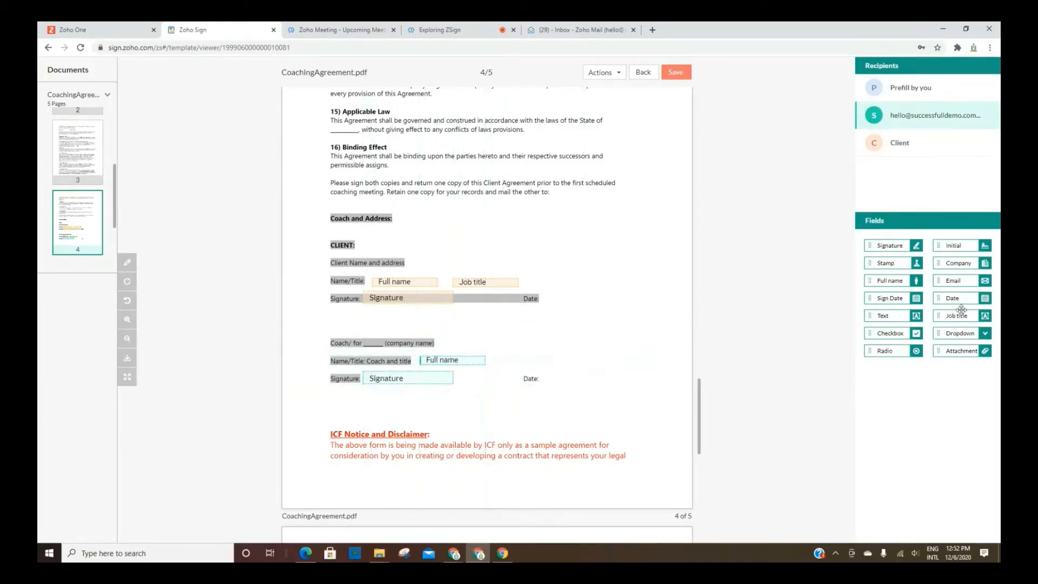
drag(962, 316, 519, 360)
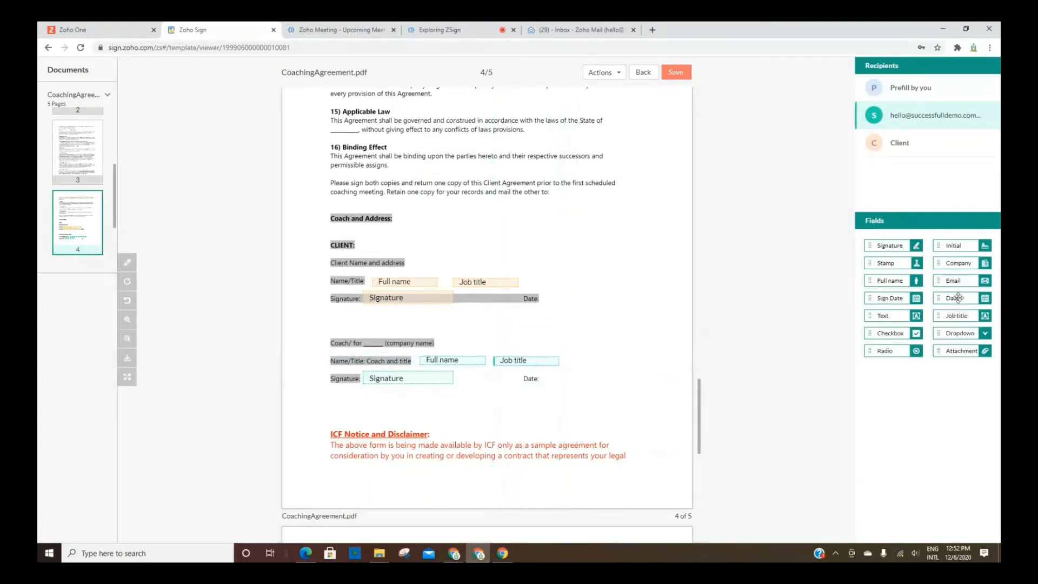
drag(884, 299, 564, 381)
Add a Sign Date field for the Client recipient beside Date in the CLIENT block and save the template
click(937, 151)
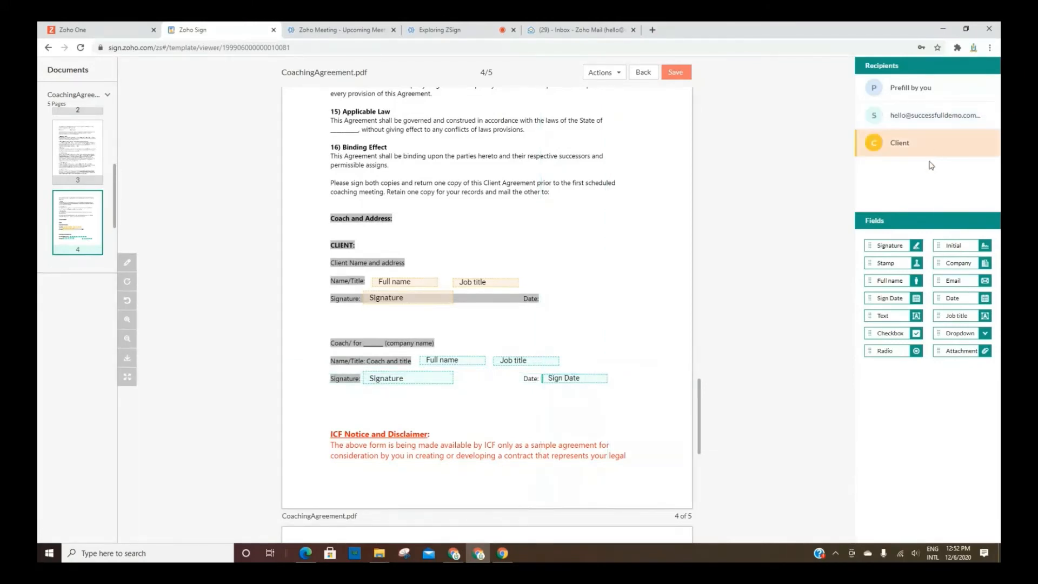
drag(892, 298, 587, 298)
click(674, 73)
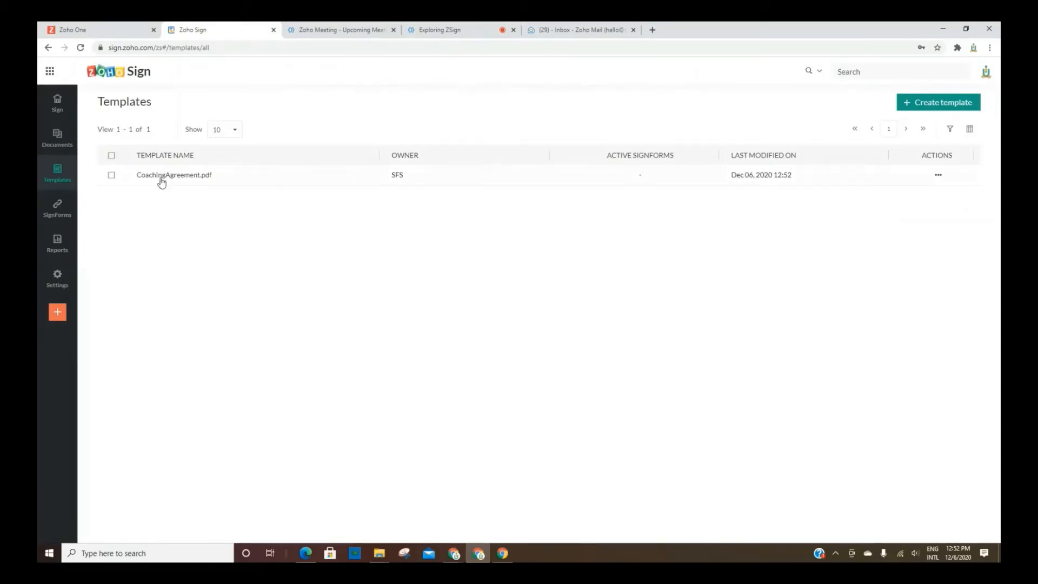
View the list of all SignForms and open the account's profile settings
mouse_move(60, 219)
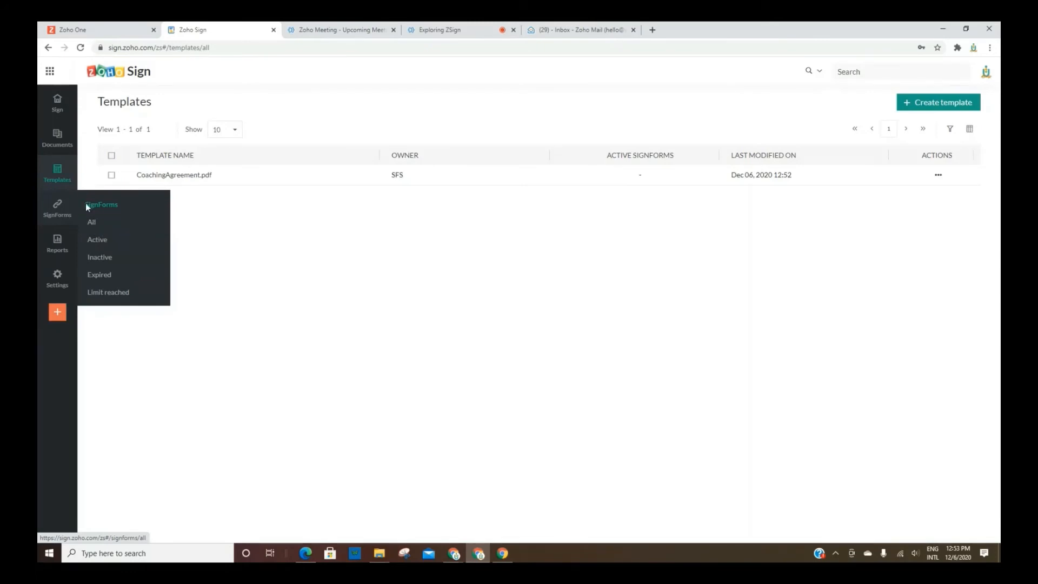
click(92, 221)
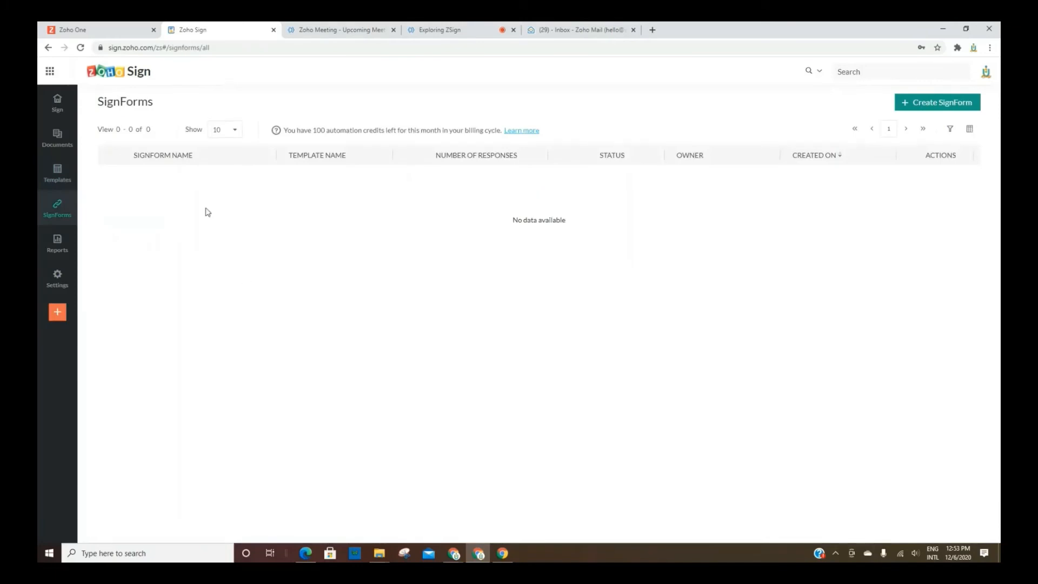
mouse_move(54, 261)
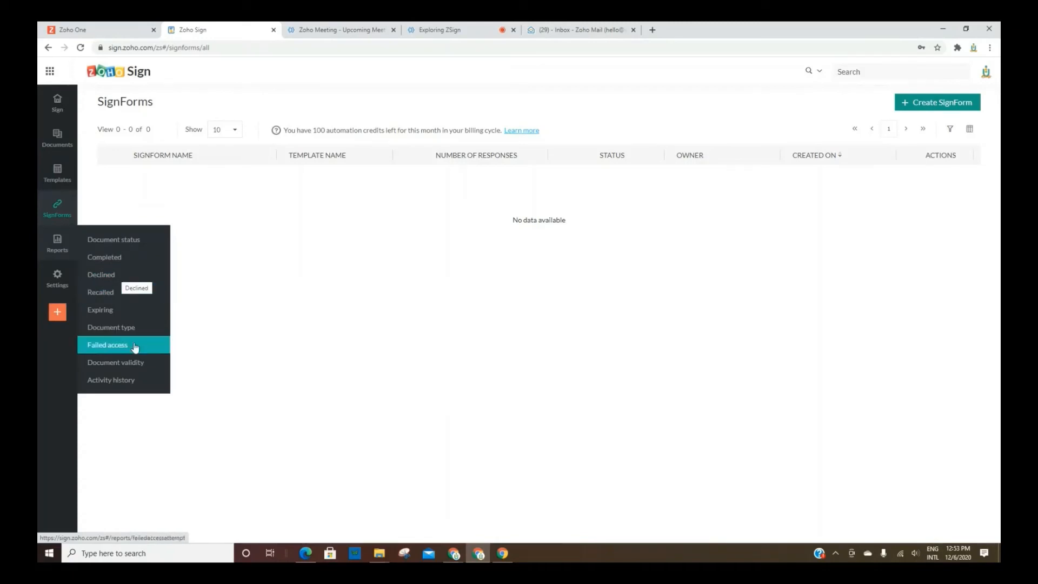
mouse_move(52, 301)
mouse_move(53, 281)
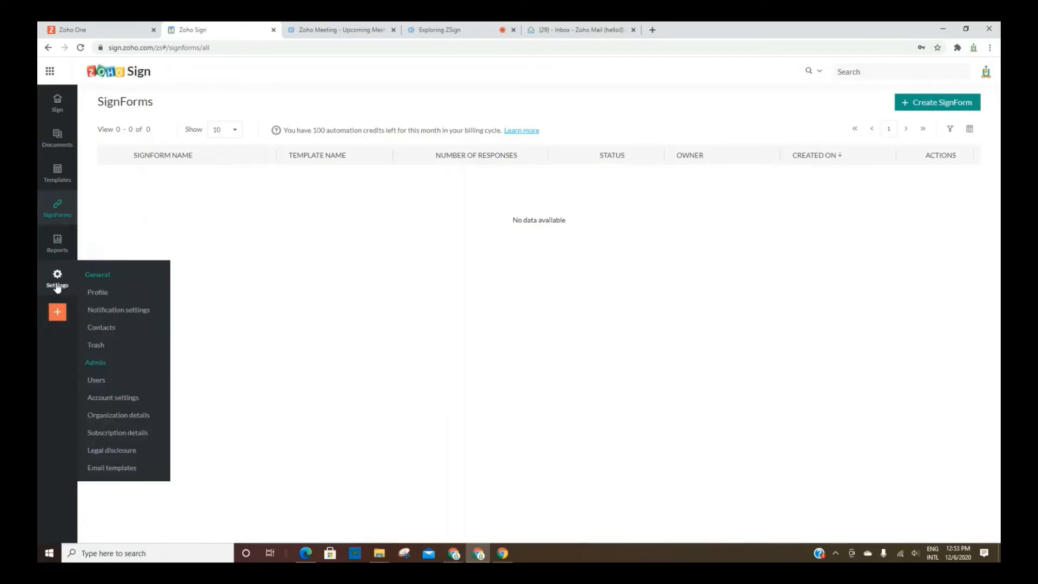
click(97, 298)
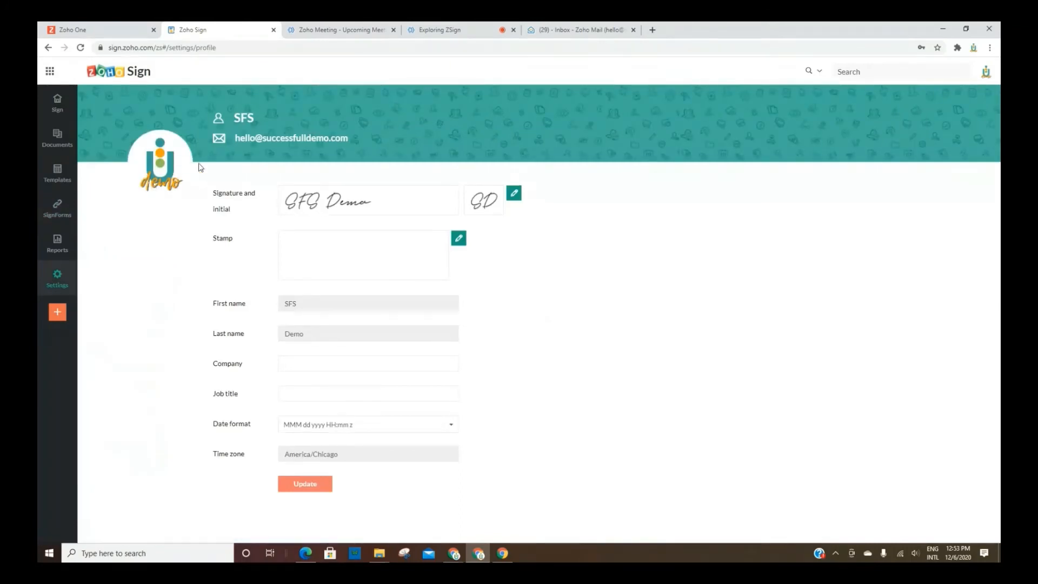
Review the signature and initial editing options in the profile settings without changing them, and check the empty Company field
click(515, 196)
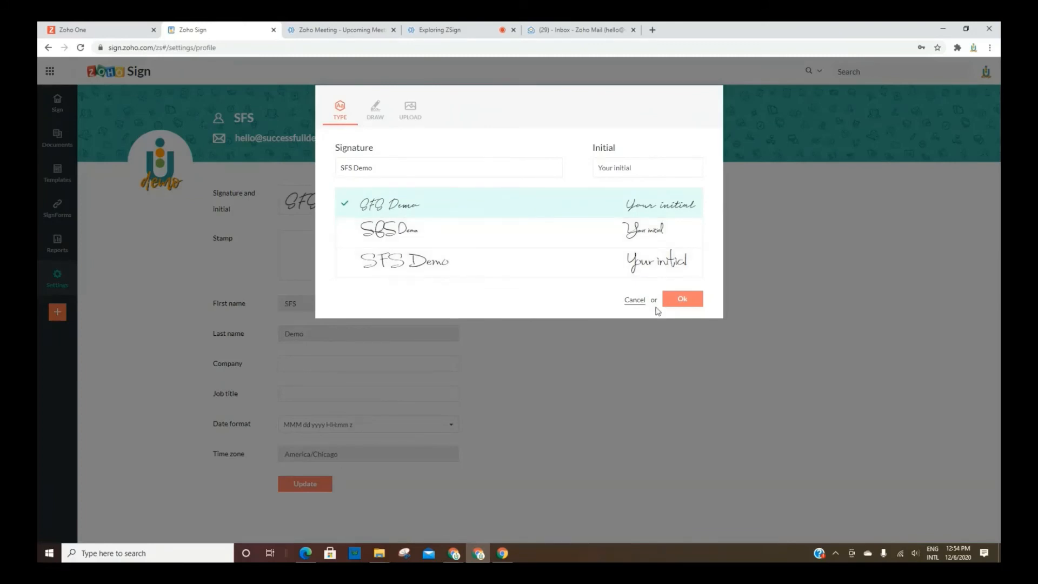
click(633, 301)
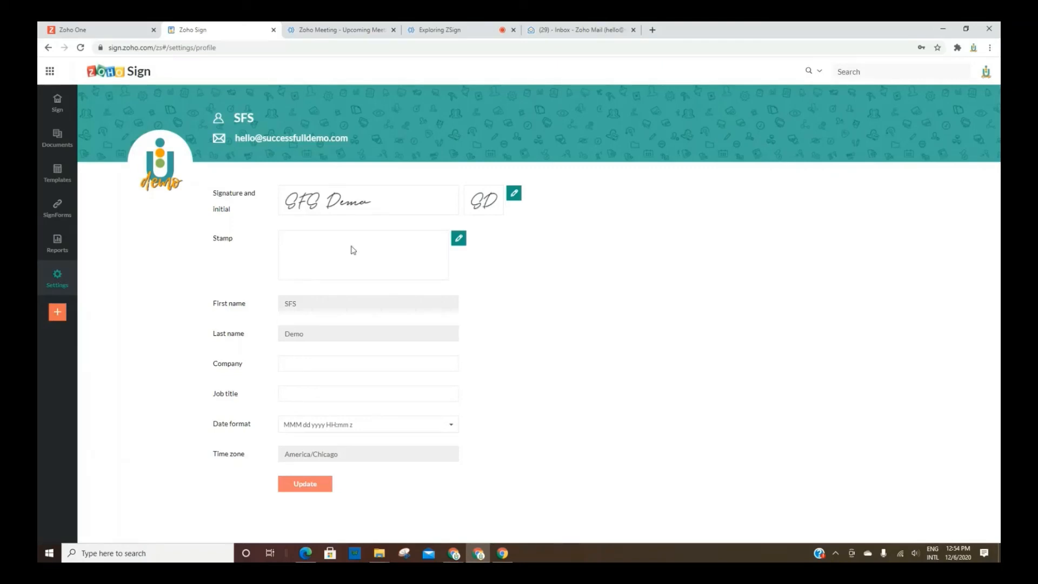
click(514, 194)
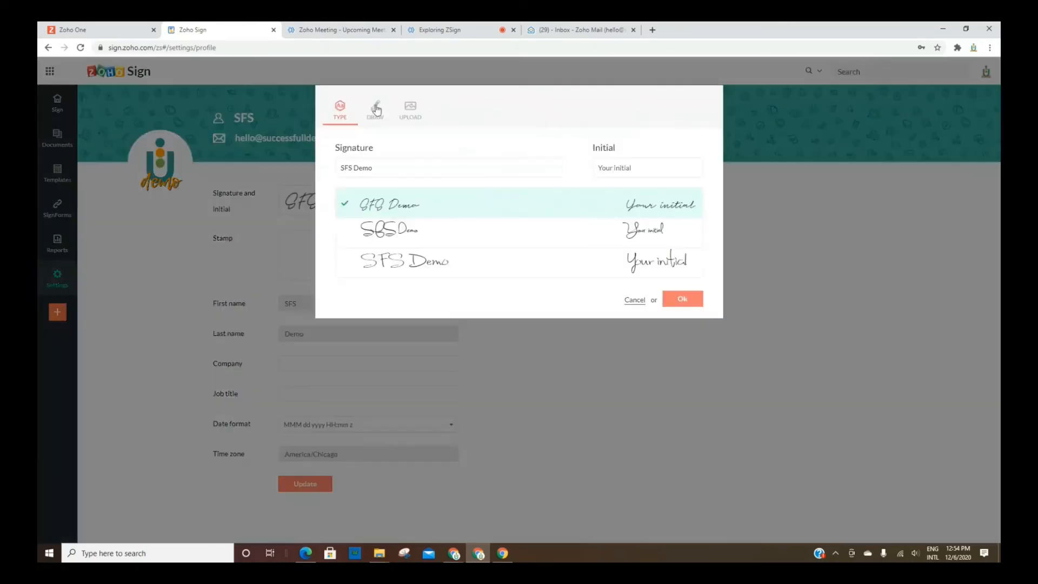
click(637, 299)
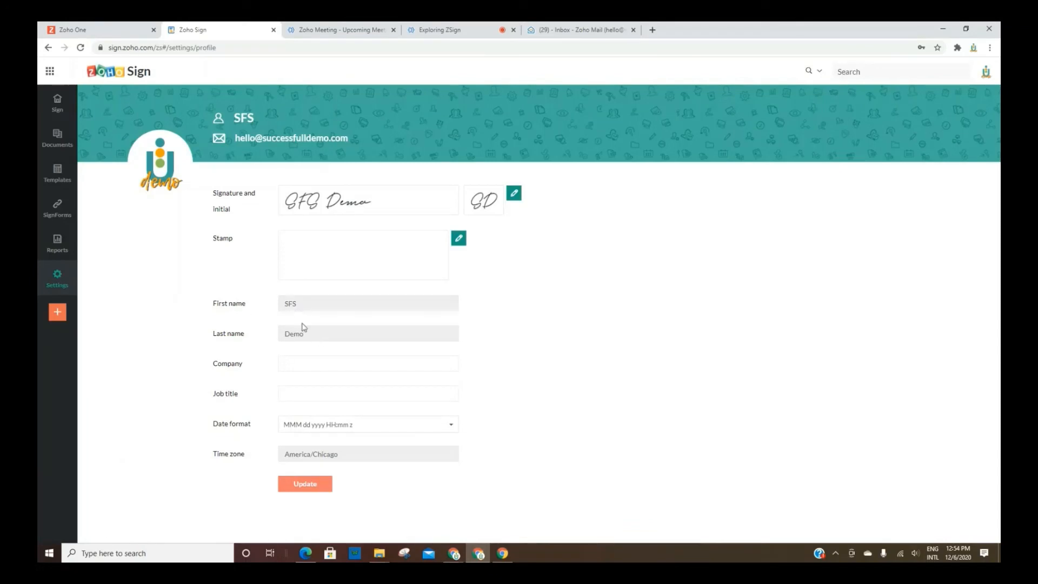
click(309, 363)
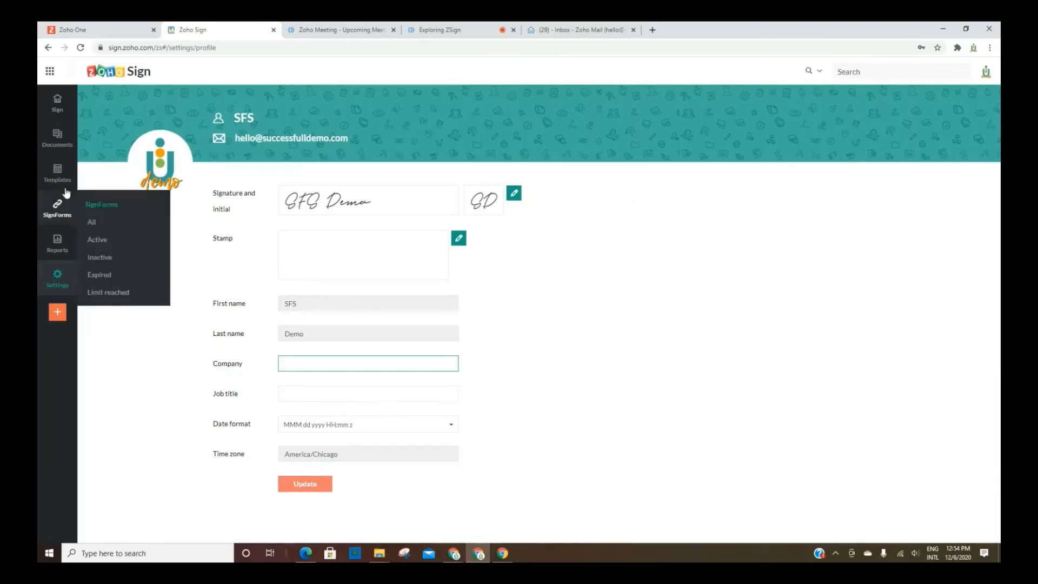
click(175, 315)
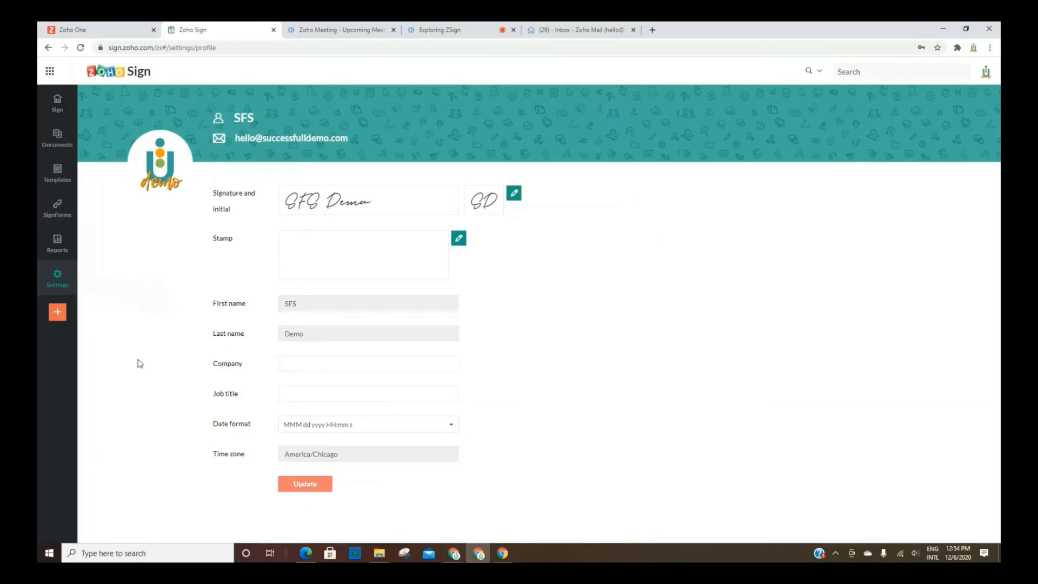
Look through the Send for signatures, Sign yourself and Use template request forms, closing the CoachingAgreement.pdf template form without sending
click(57, 312)
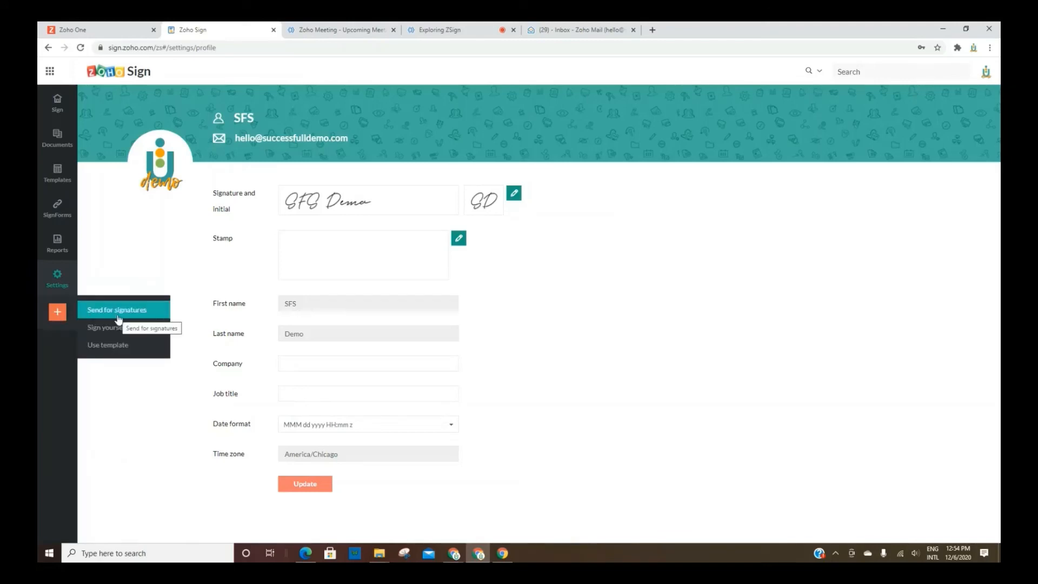
click(90, 313)
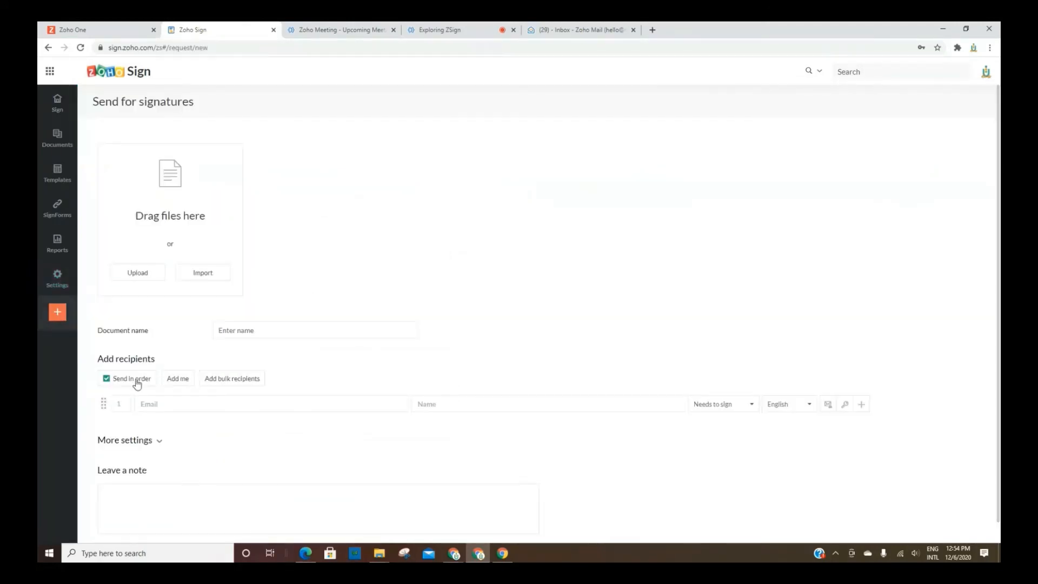
mouse_move(58, 313)
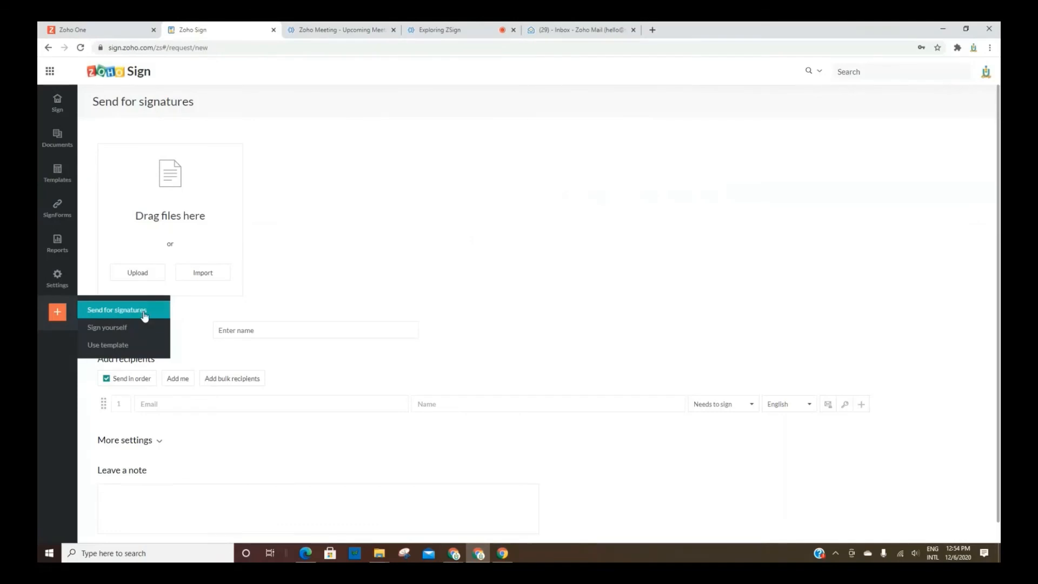
click(118, 331)
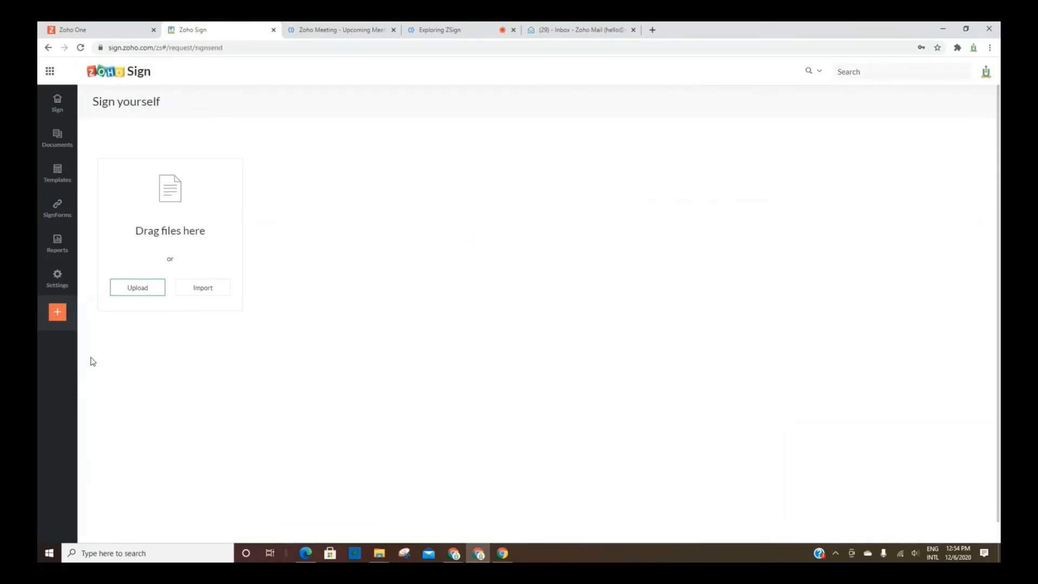
click(98, 349)
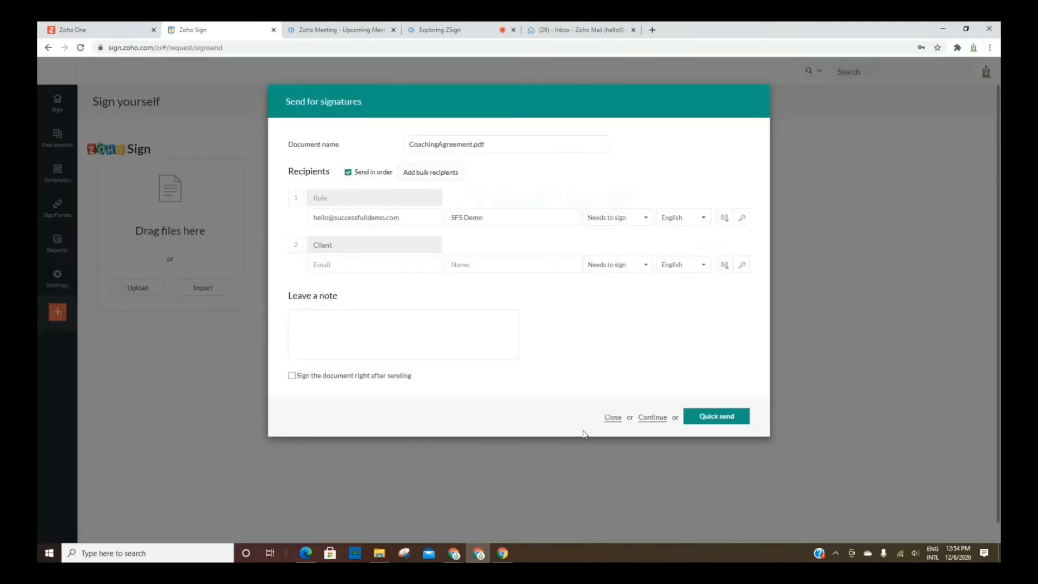
click(612, 420)
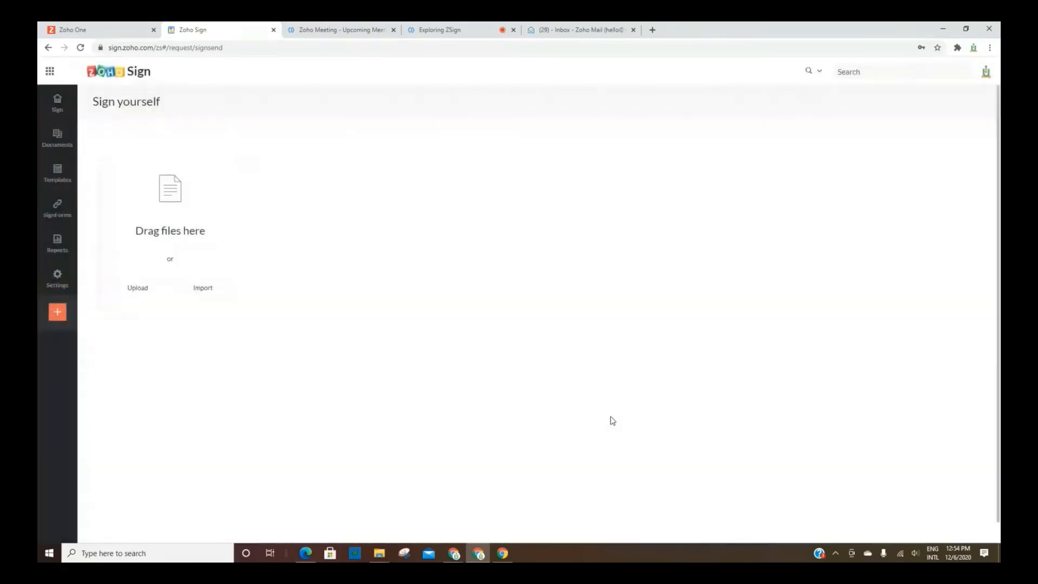